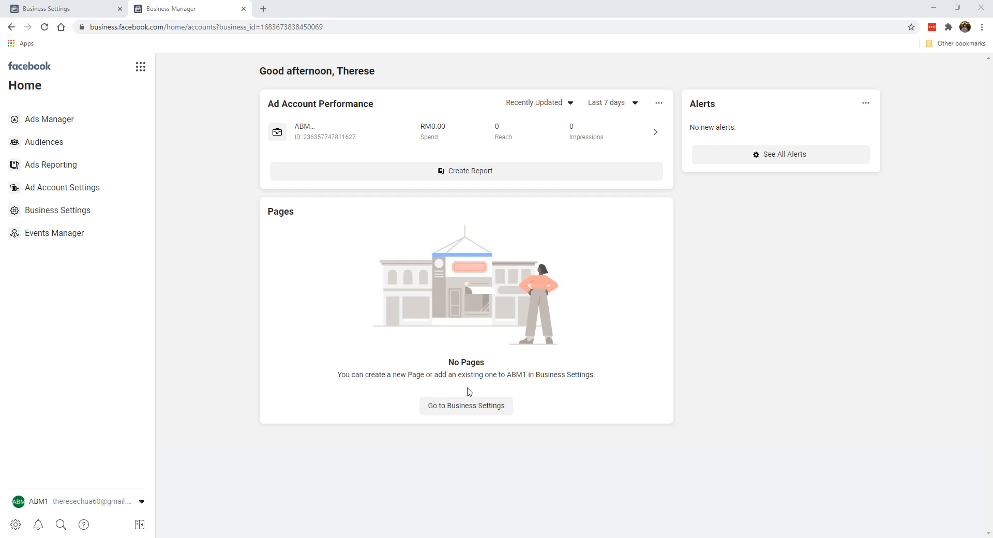
- From the Business Manager home, go to ABM1's Business Settings Pages section
click(446, 405)
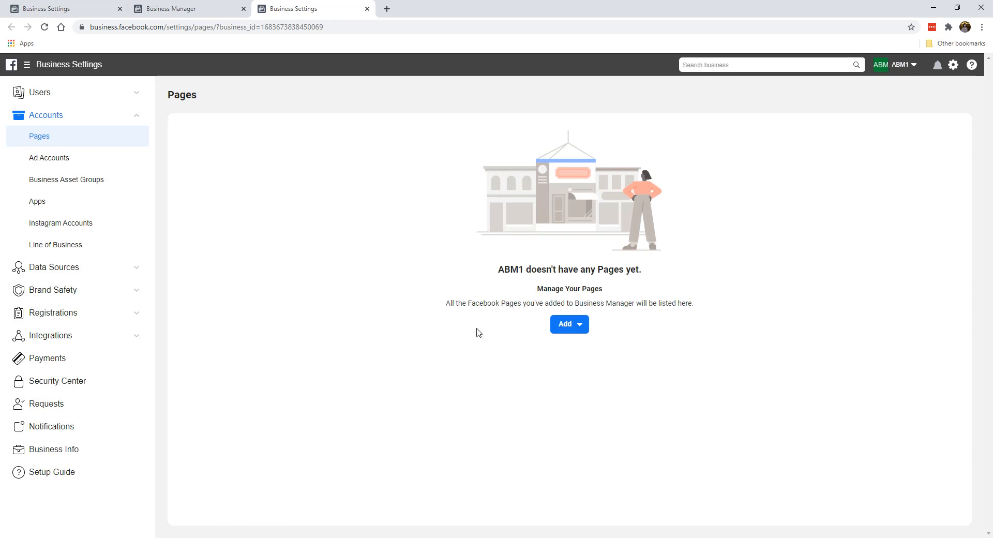
click(573, 325)
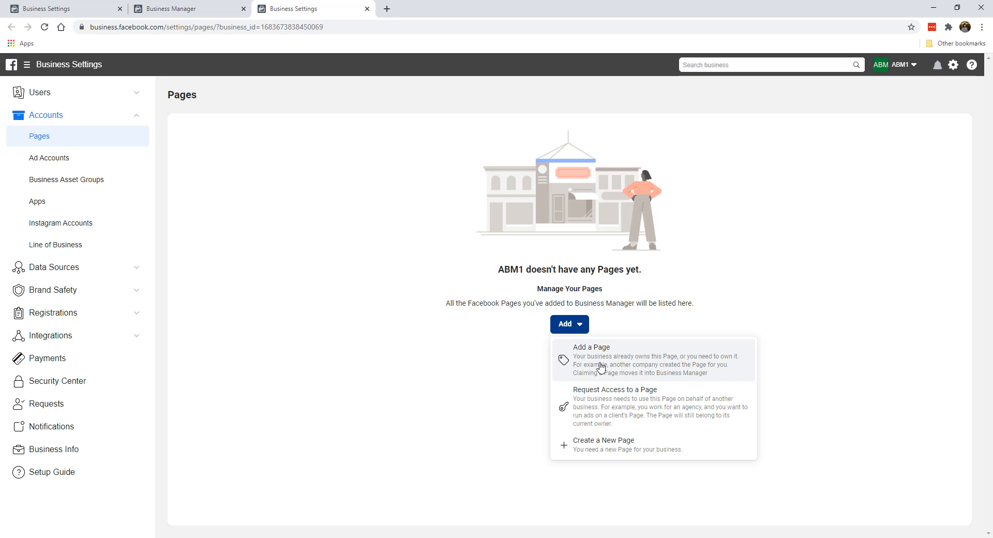
click(623, 376)
click(449, 249)
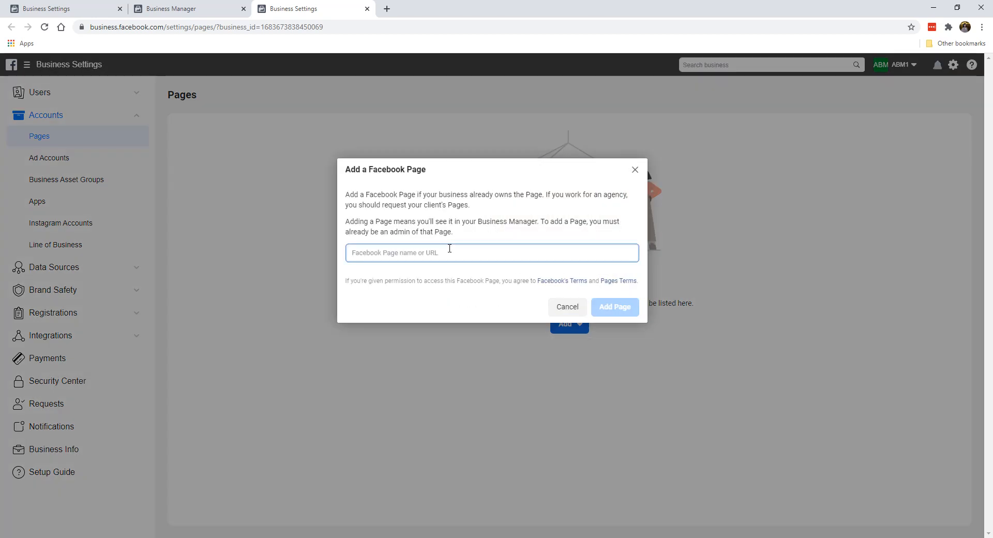
text(bee e)
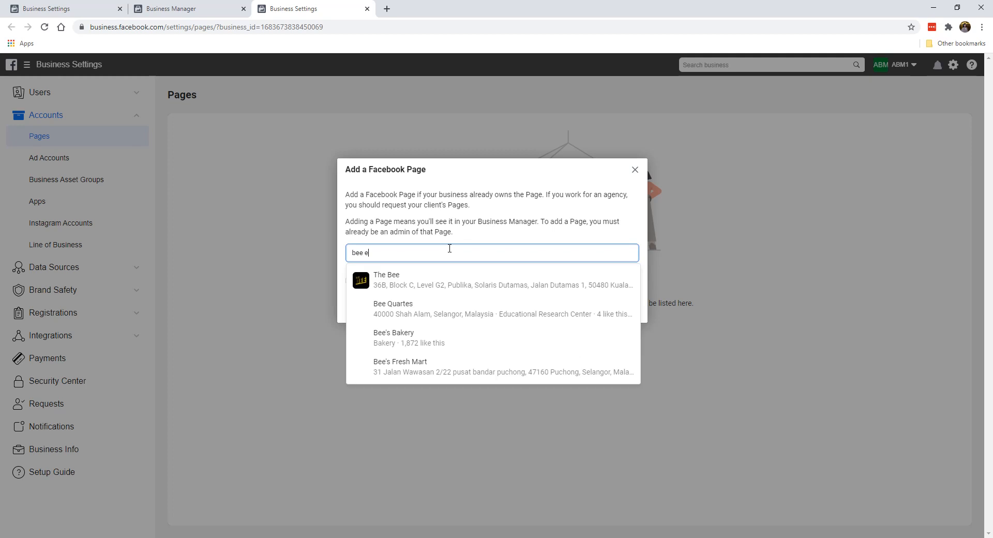
text(m vee)
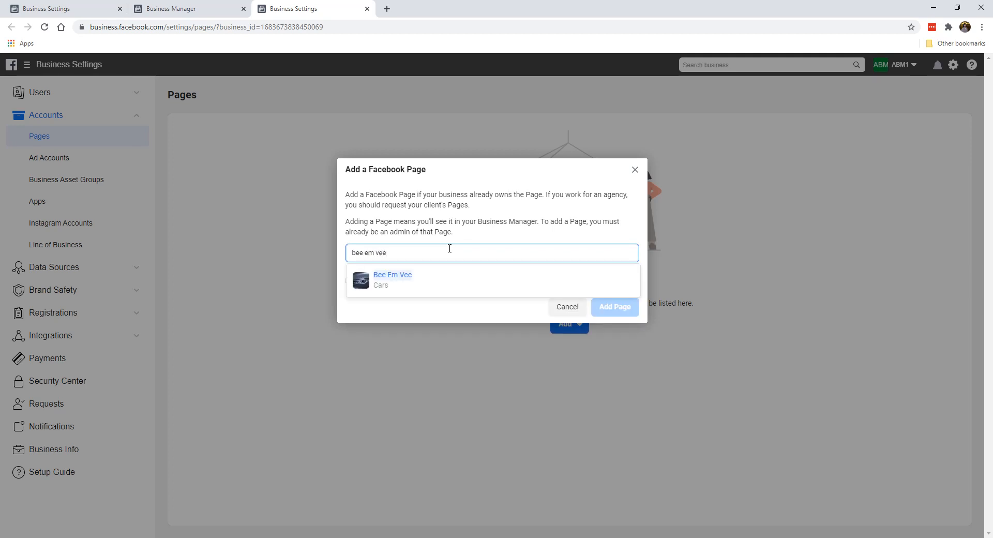
click(455, 283)
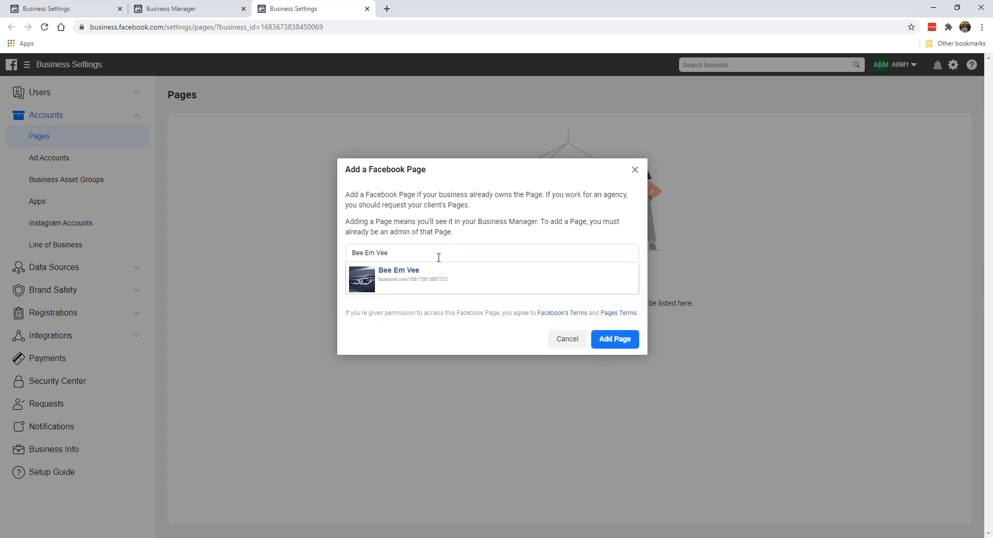
click(625, 339)
click(635, 170)
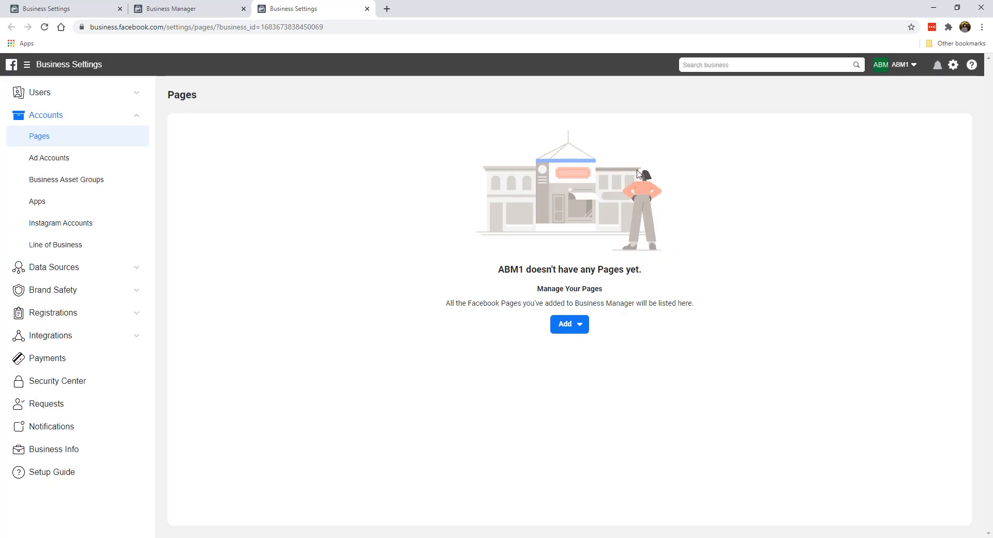
- Choose Add > Create a New Page to bring up the six Page categories
click(569, 329)
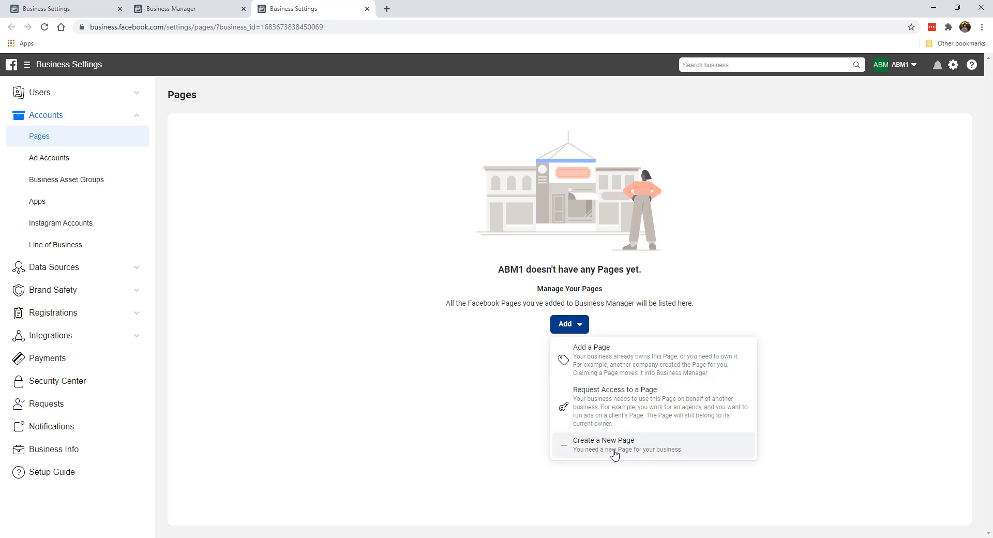
click(596, 448)
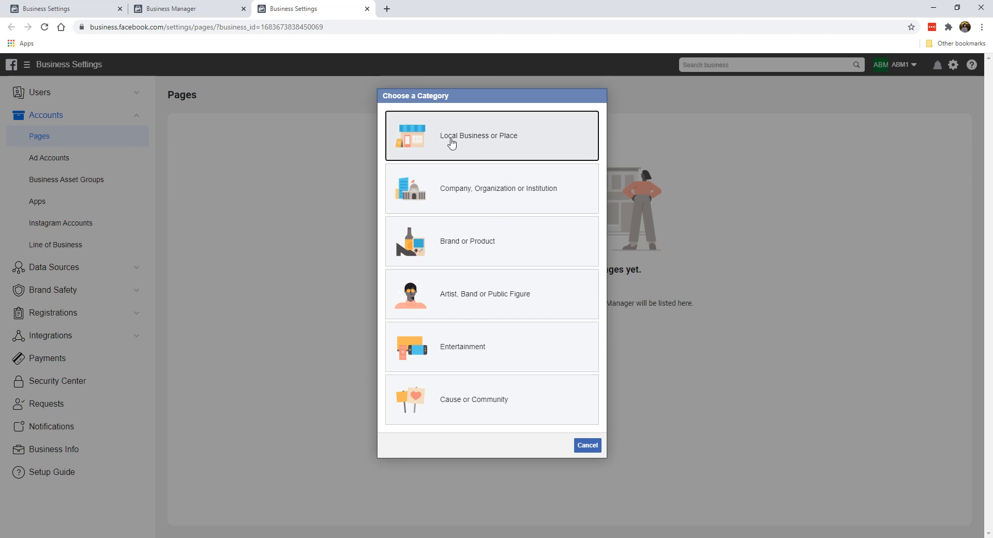
- Back out of the Company, Organization or Institution form and restart new Page creation
click(557, 196)
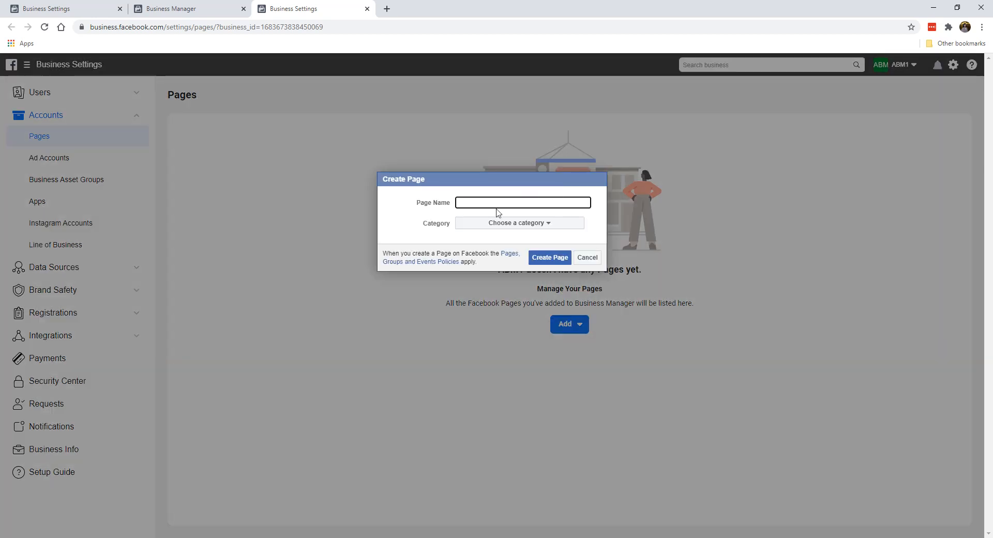
click(581, 259)
click(573, 326)
click(586, 442)
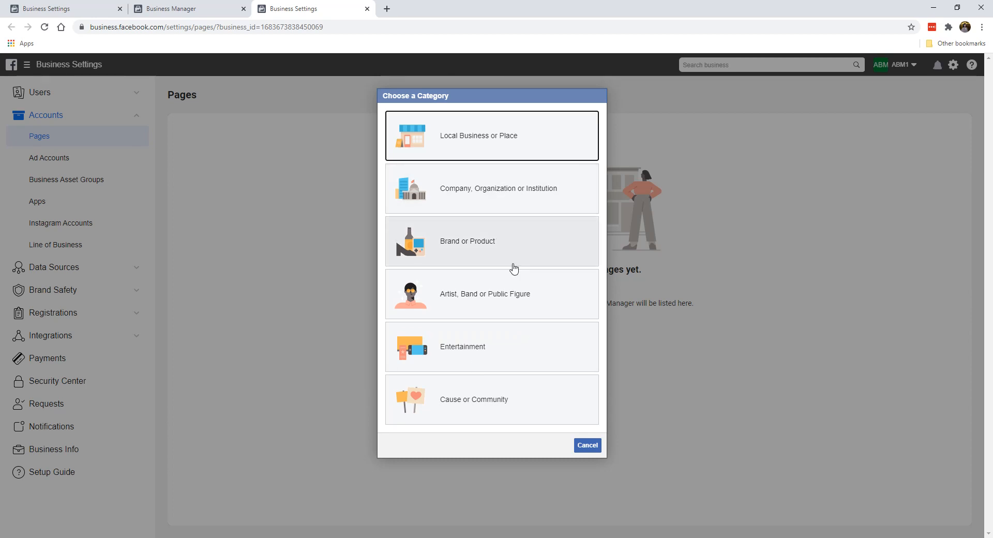
- Choose Brand or Product, name the Page BMW Motorworks and set its category to Cars
click(468, 228)
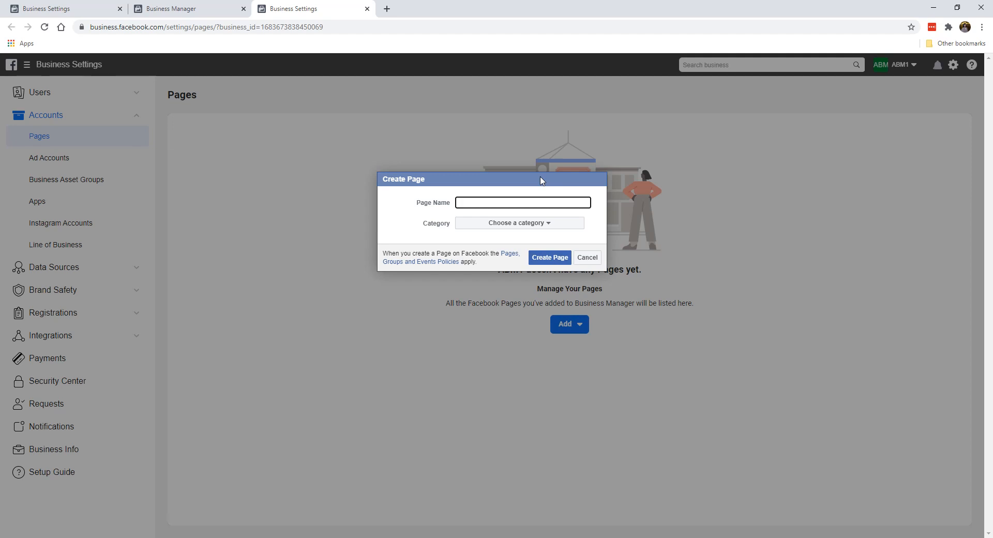
text(BMW Motorworks)
click(482, 226)
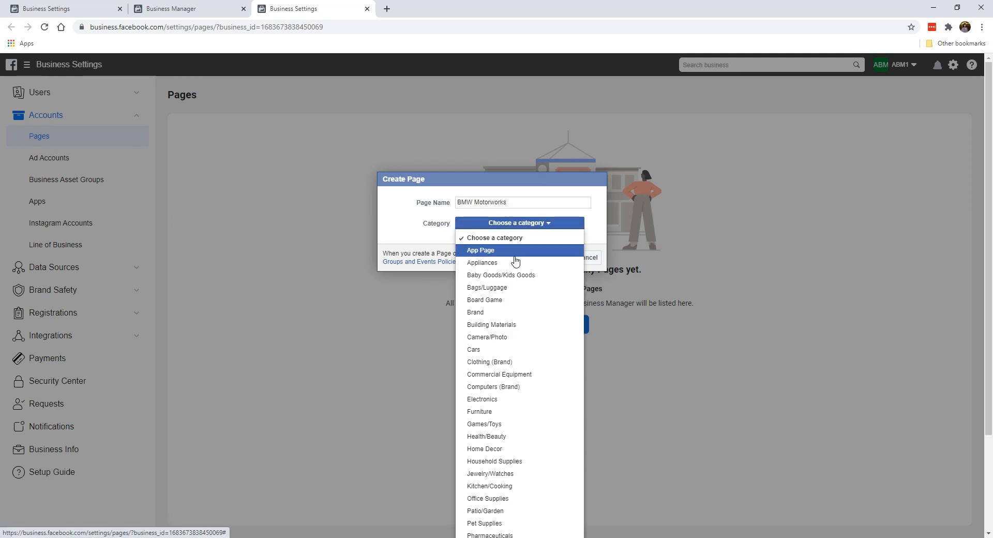
scroll(510, 336, down, 1)
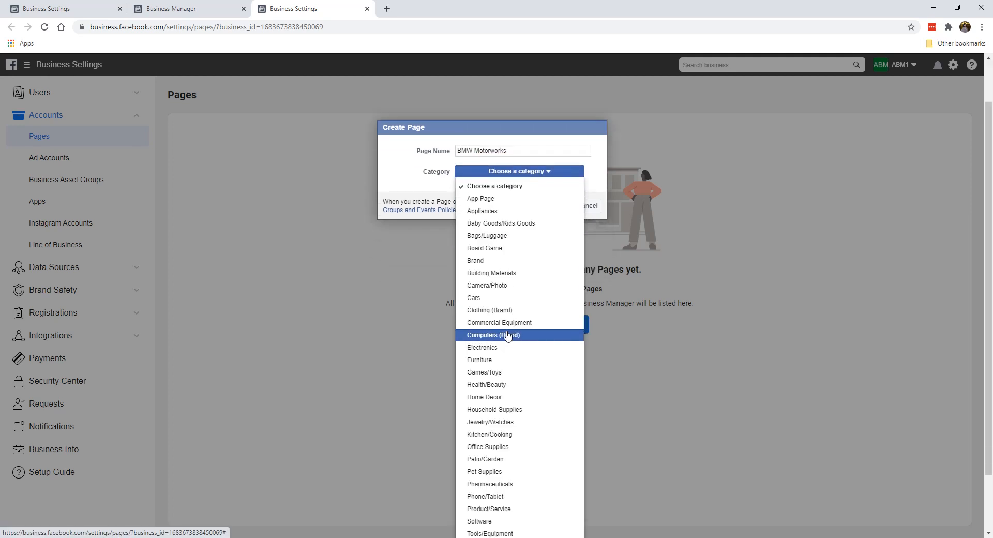
scroll(505, 287, down, 1)
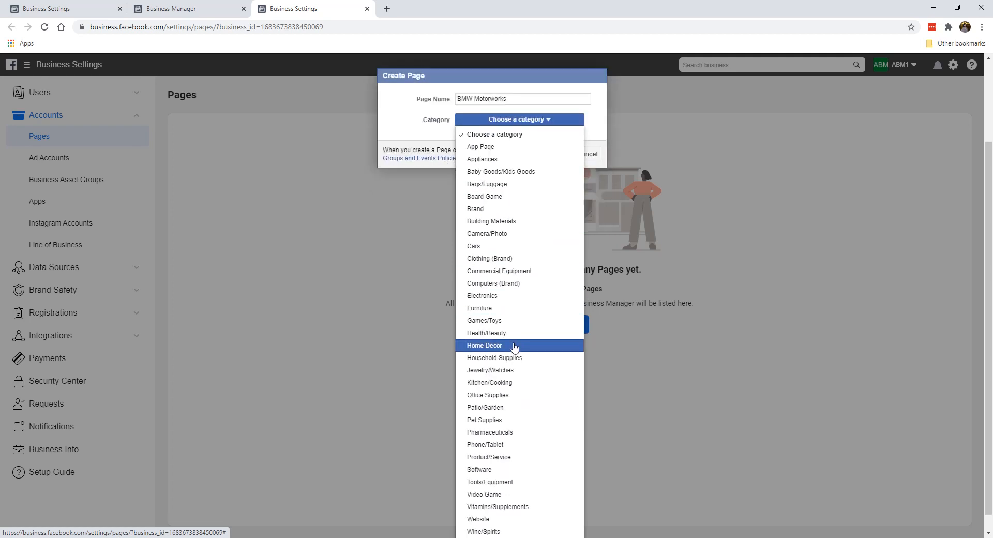
scroll(513, 347, down, 1)
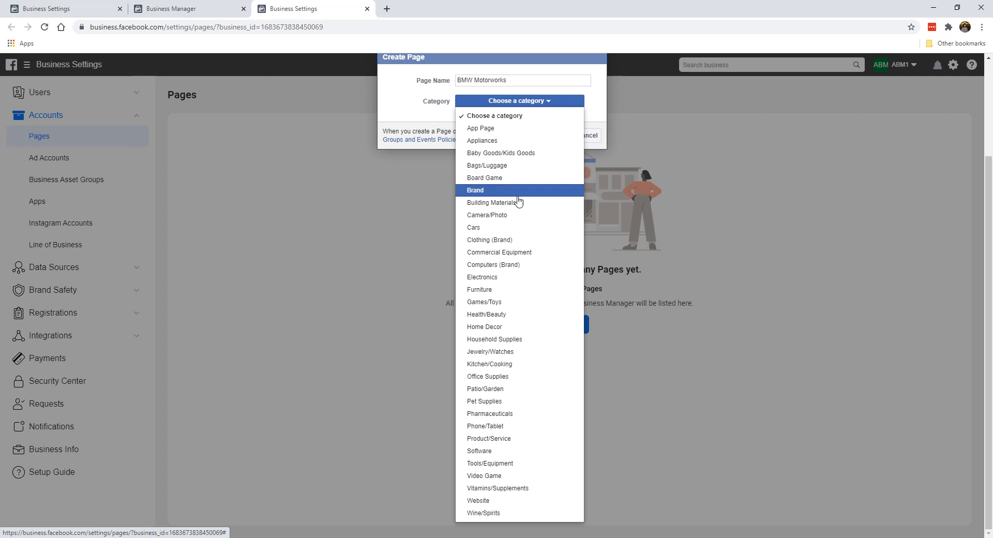
click(521, 227)
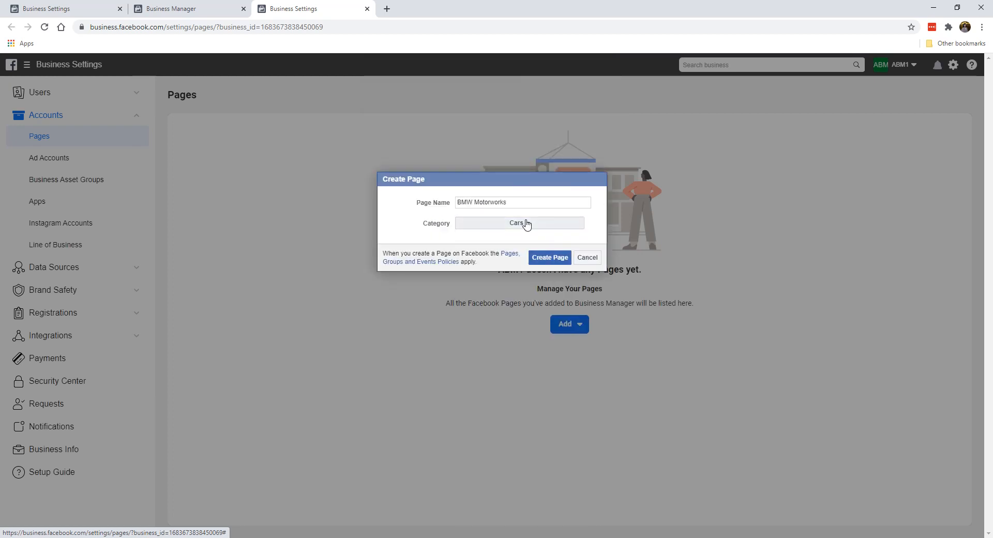
- Create the BMW Motorworks Page and open it with View Page
click(548, 261)
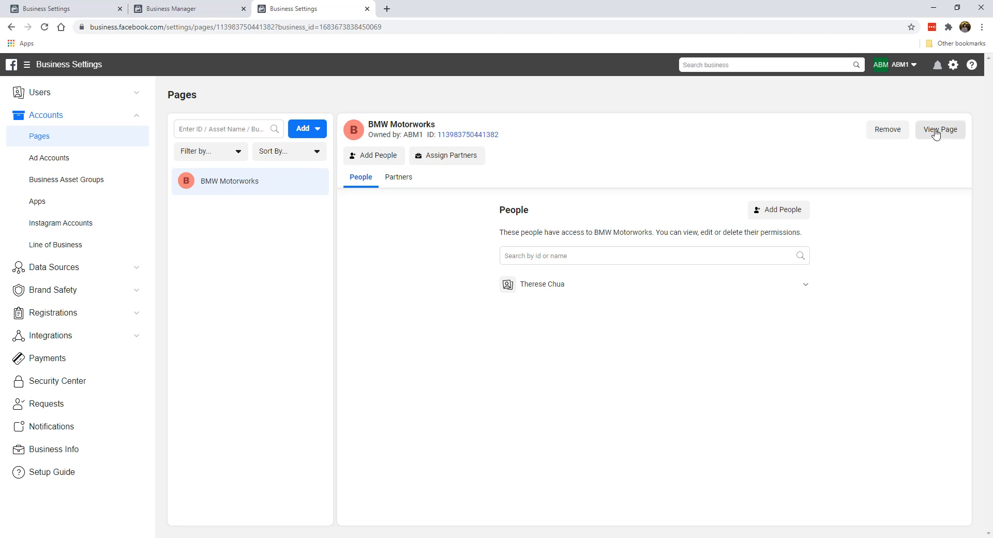
click(936, 133)
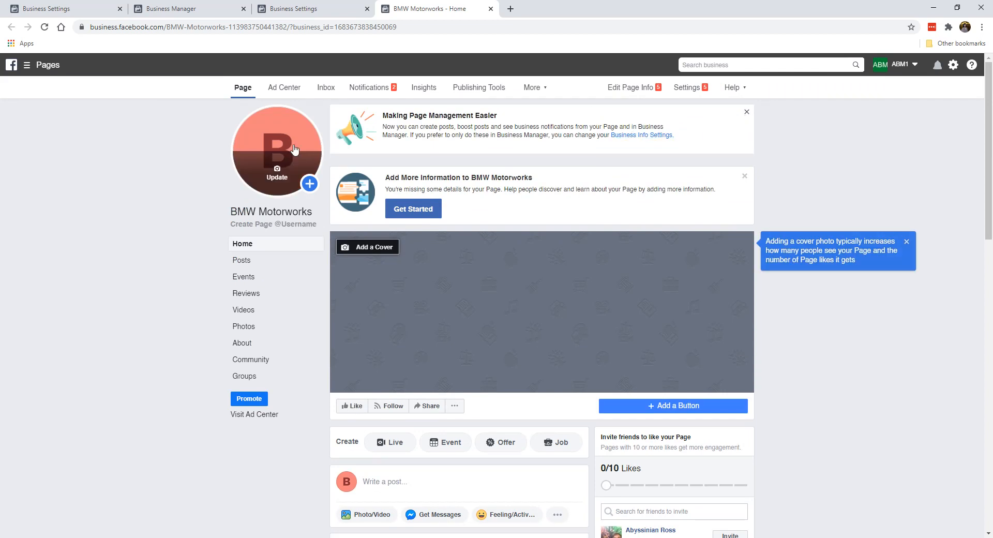
- Dismiss the Making Page Management Easier and Add More Information banners
mouse_move(290, 146)
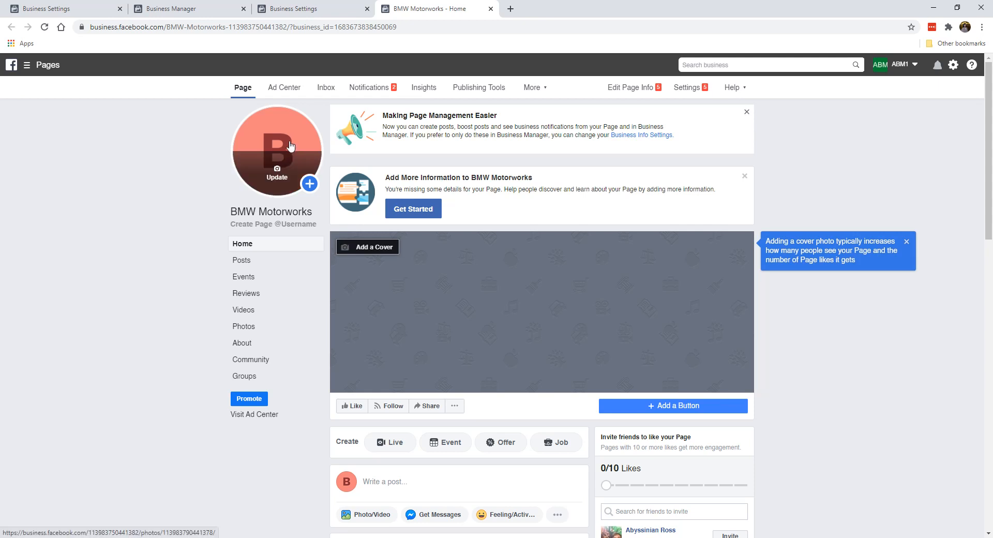
click(746, 113)
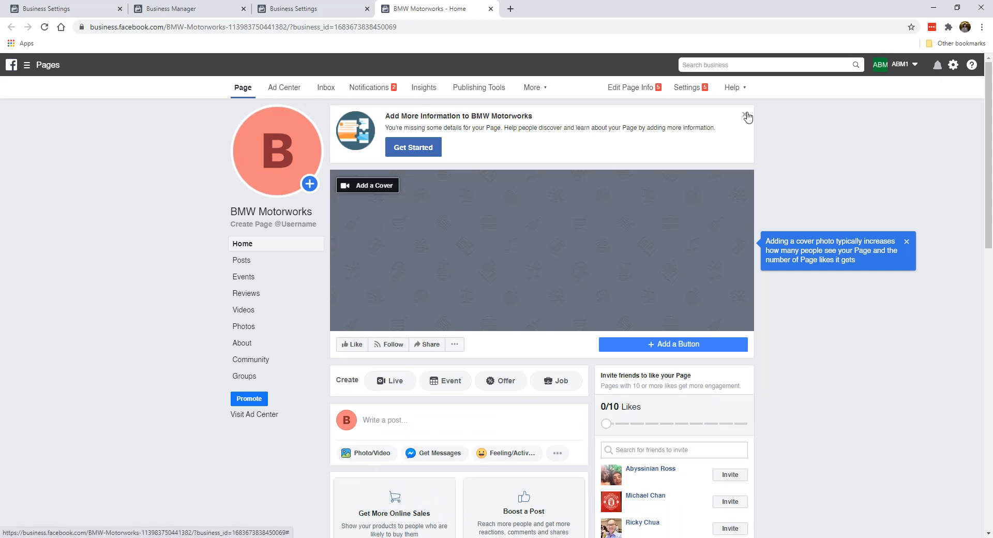
click(745, 114)
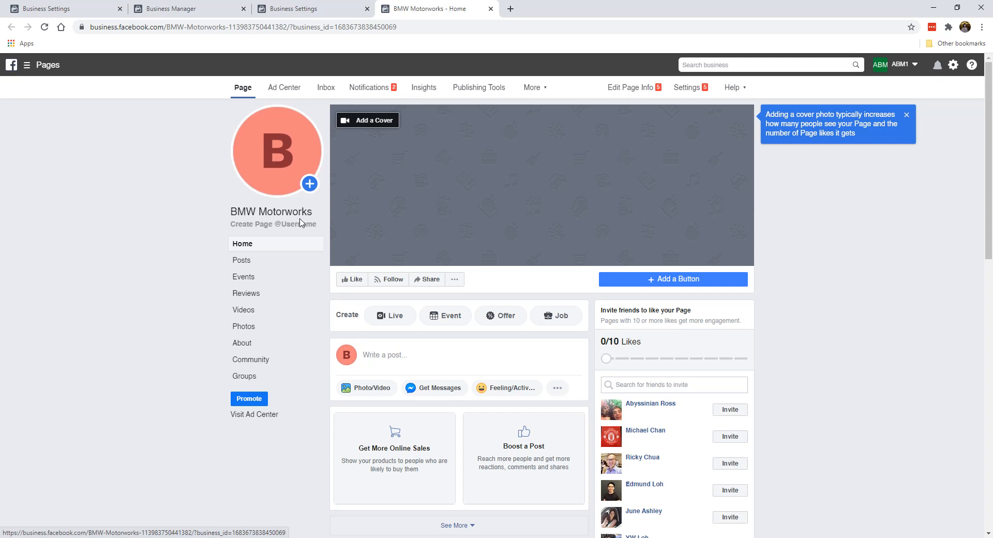
scroll(578, 230, down, 5)
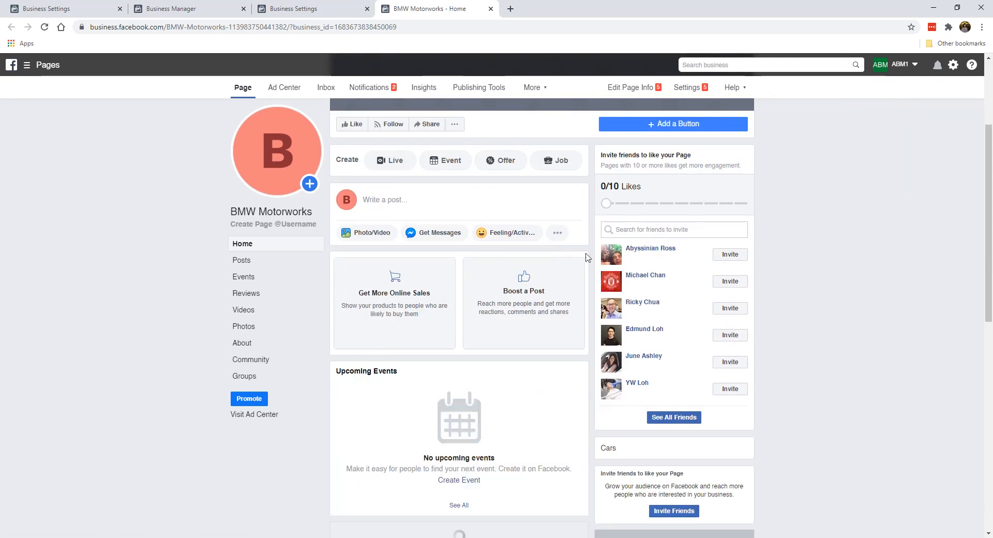
scroll(517, 287, up, 5)
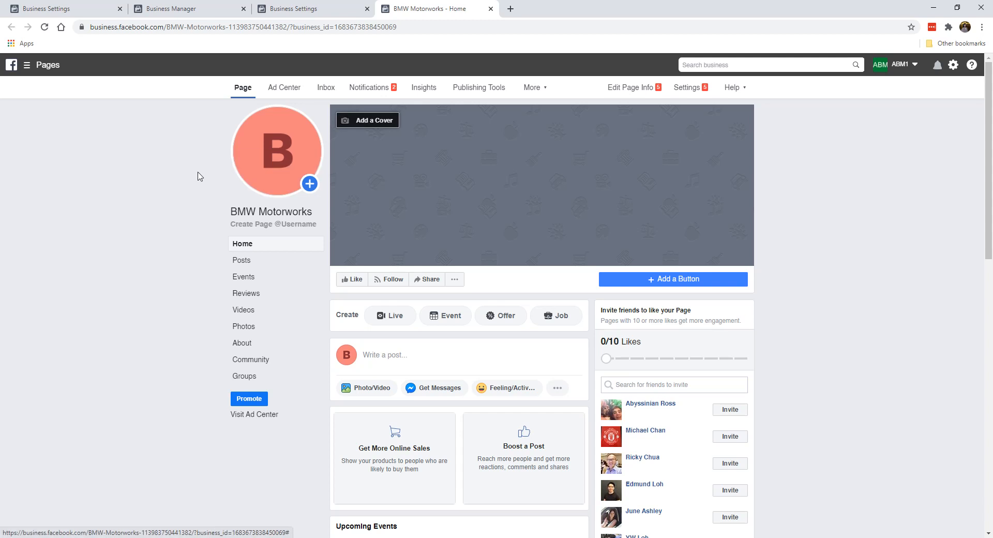
- Open the profile picture Update menu and close it without changes
mouse_move(276, 173)
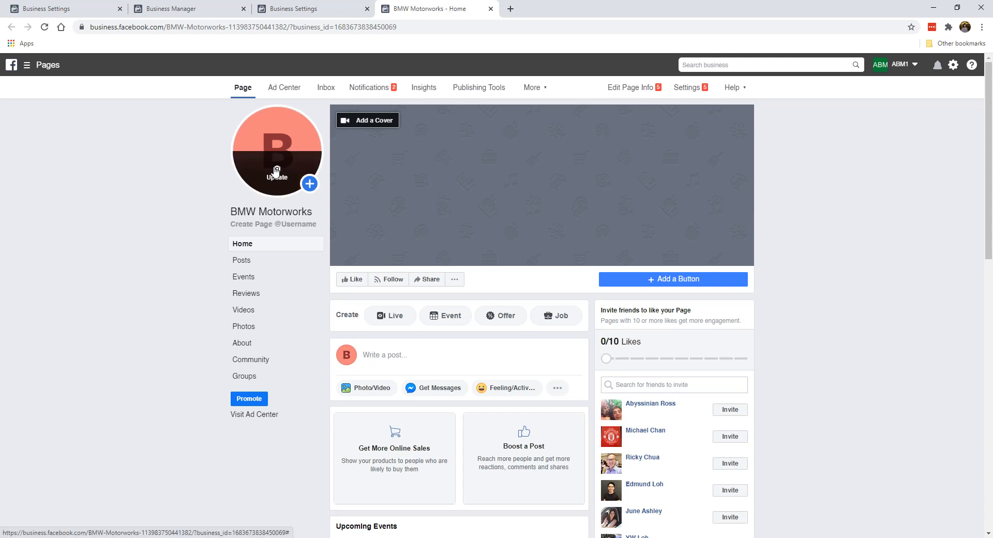
click(277, 172)
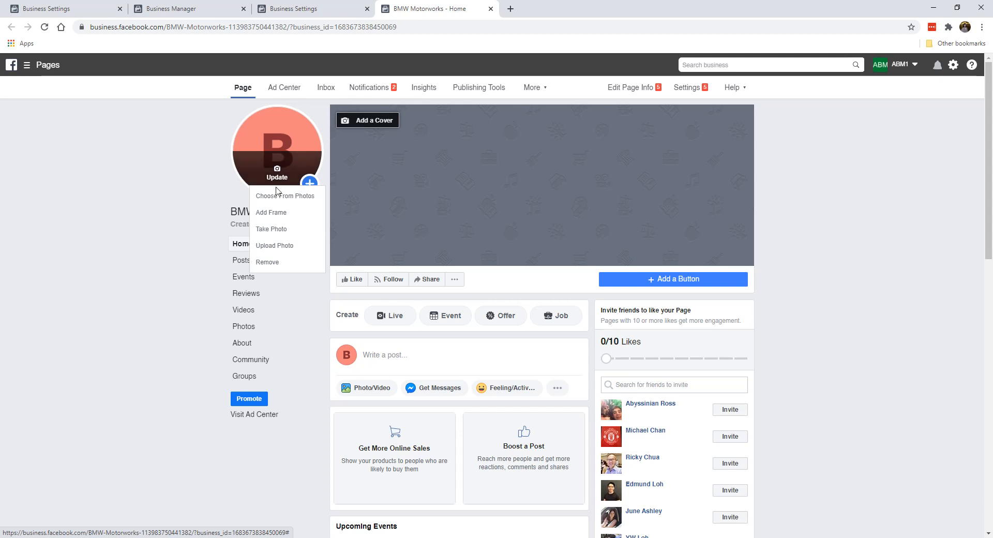
click(217, 172)
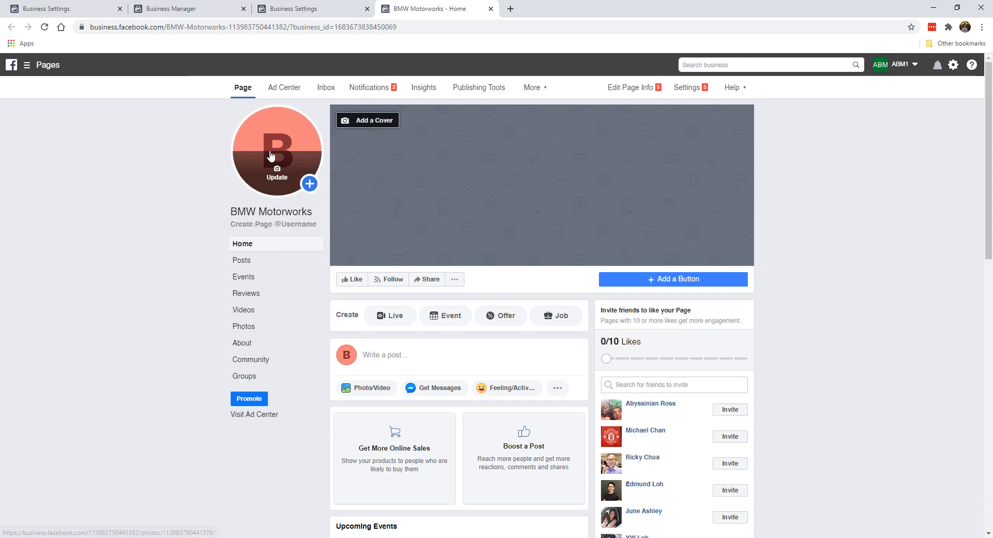
- Search Google for bmw in a new tab and switch to image results
click(510, 9)
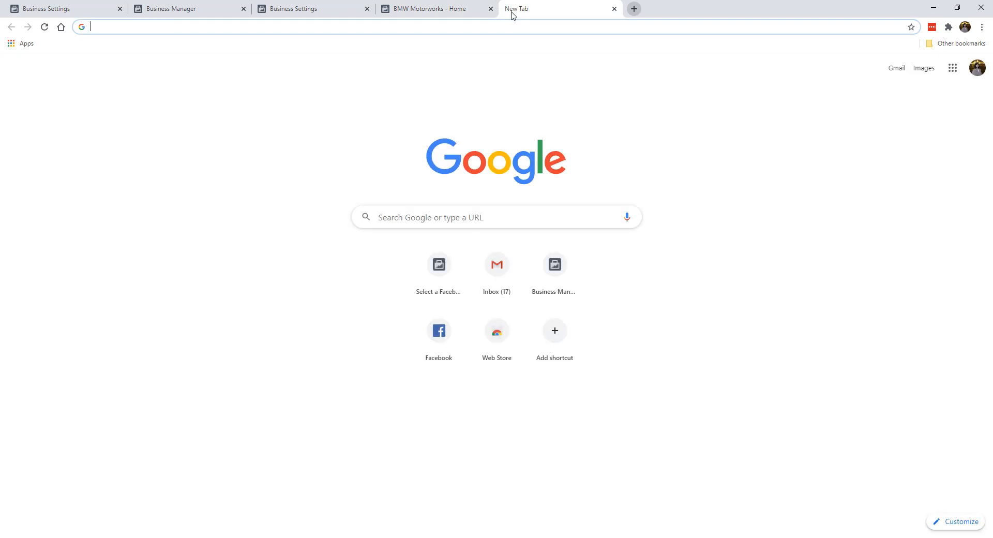
text(bmw)
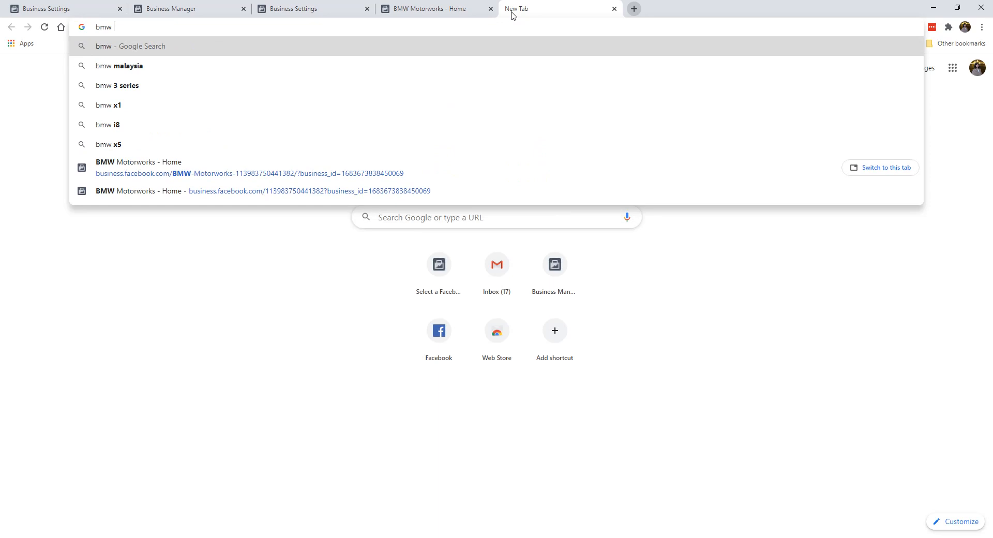
key(Return)
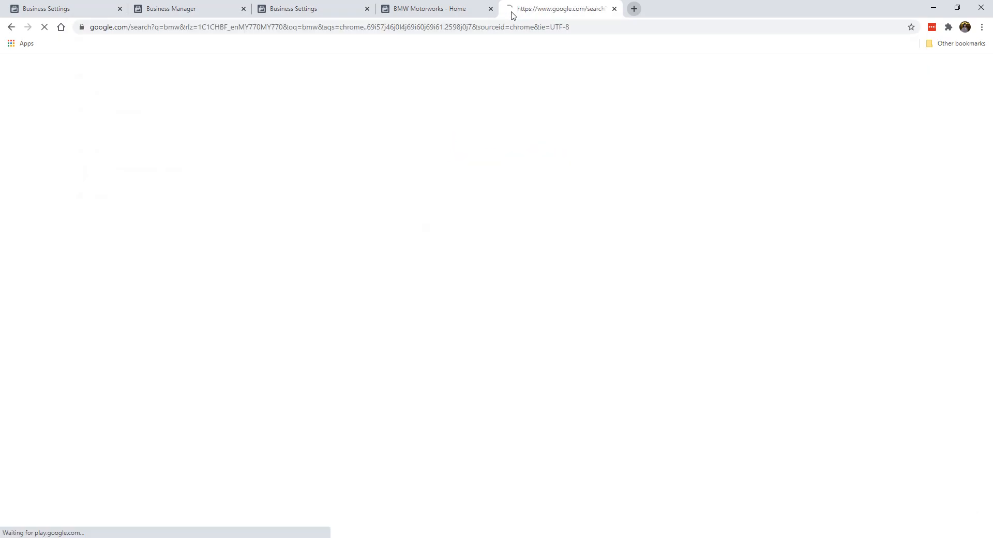
click(143, 104)
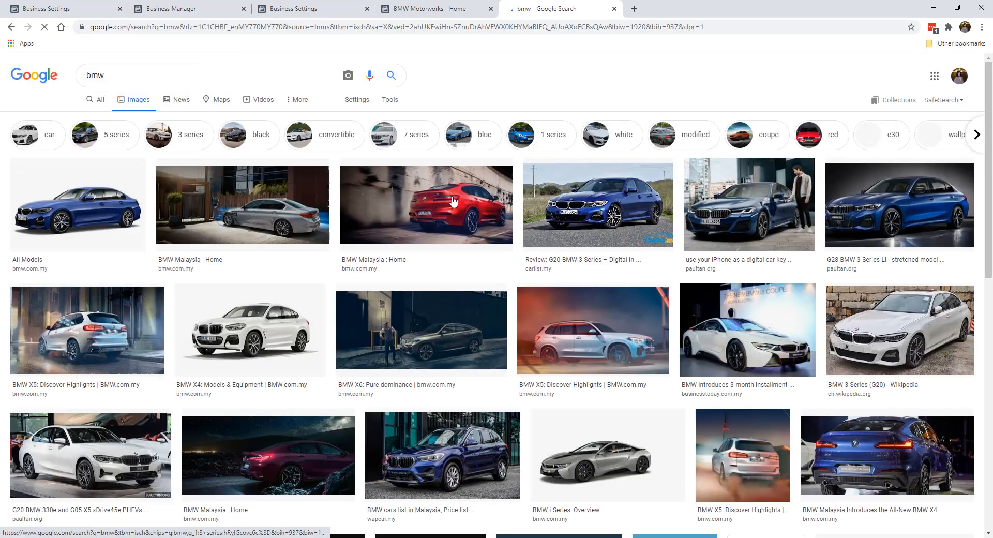
- Save the G28 BMW 3 Series Li photo to the Desktop as a JPEG
click(628, 226)
click(434, 225)
right_click(756, 187)
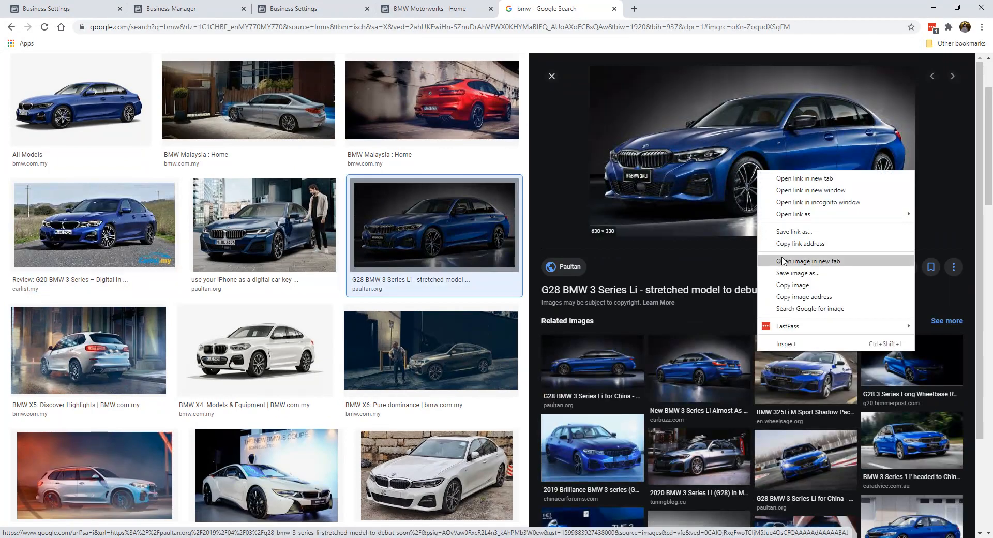
click(784, 272)
click(352, 282)
key(BackSpace)
key(BackSpace)
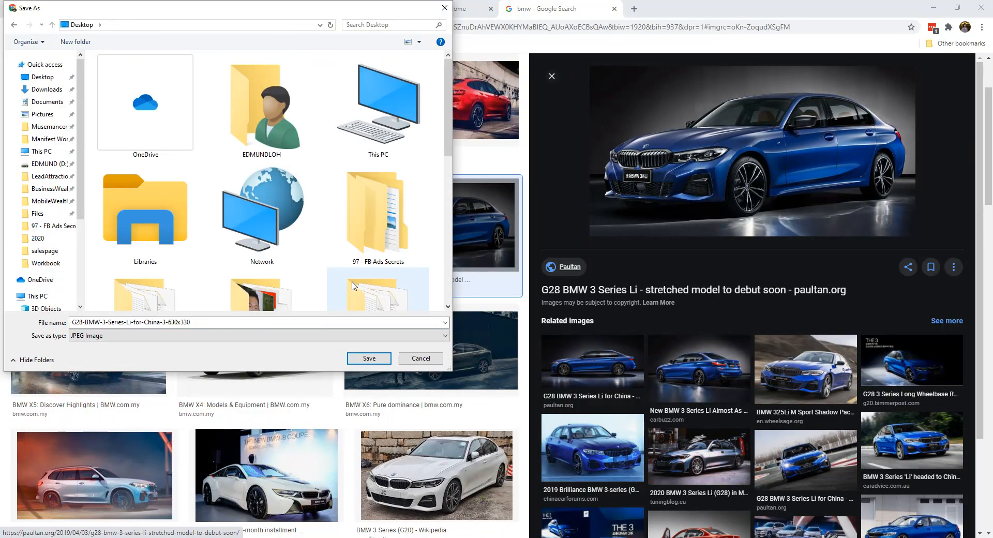
click(369, 358)
click(434, 12)
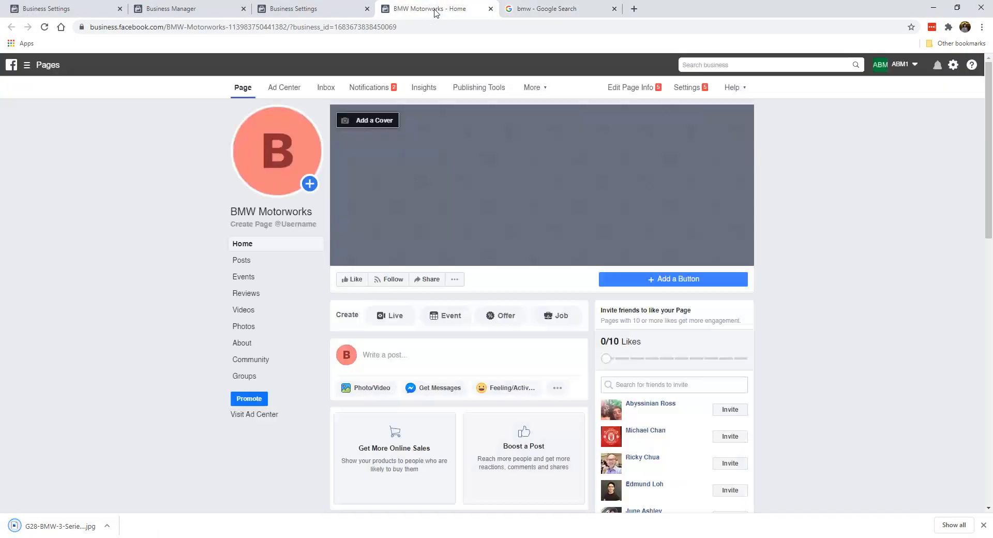
- Upload the saved BMW JPEG as the profile picture, crop and zoom onto the car, and save
click(277, 170)
click(283, 249)
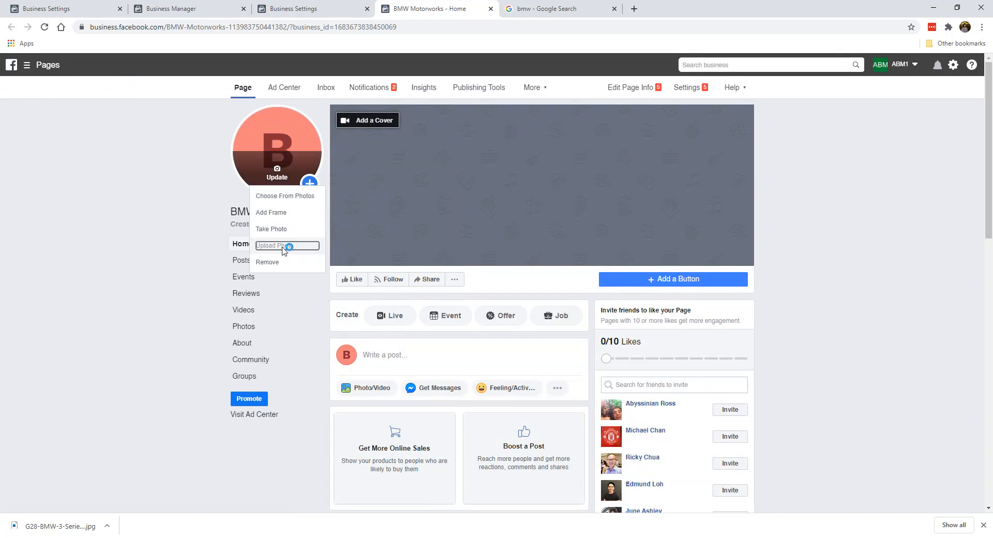
double_click(250, 269)
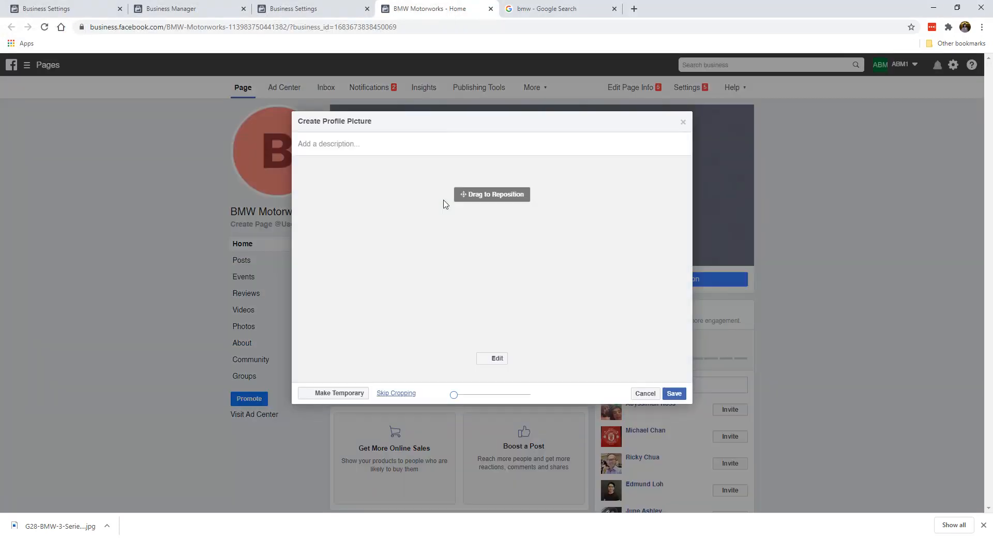
drag(518, 253, 574, 284)
mouse_move(455, 394)
mouse_down()
mouse_move(514, 395)
mouse_move(454, 395)
mouse_up()
drag(513, 296, 531, 306)
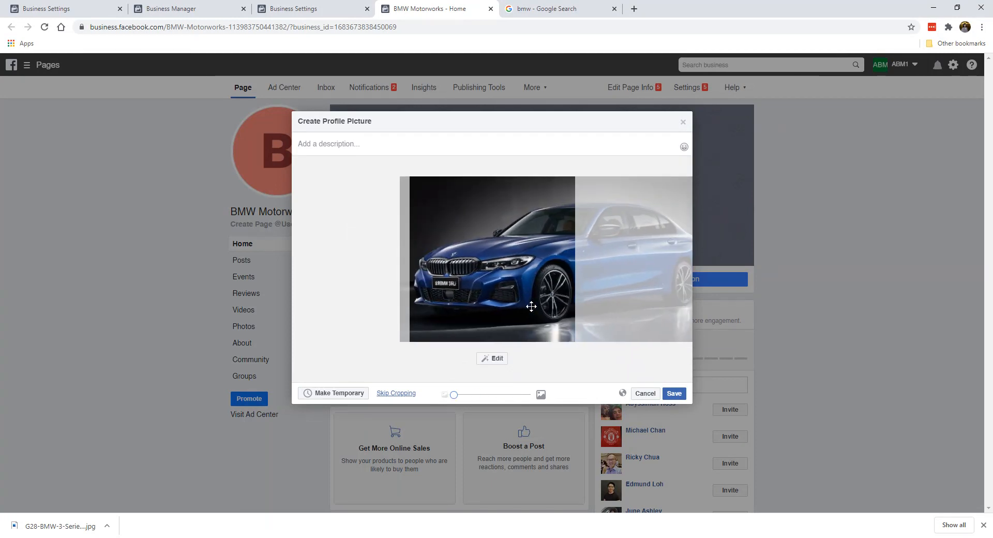
click(674, 395)
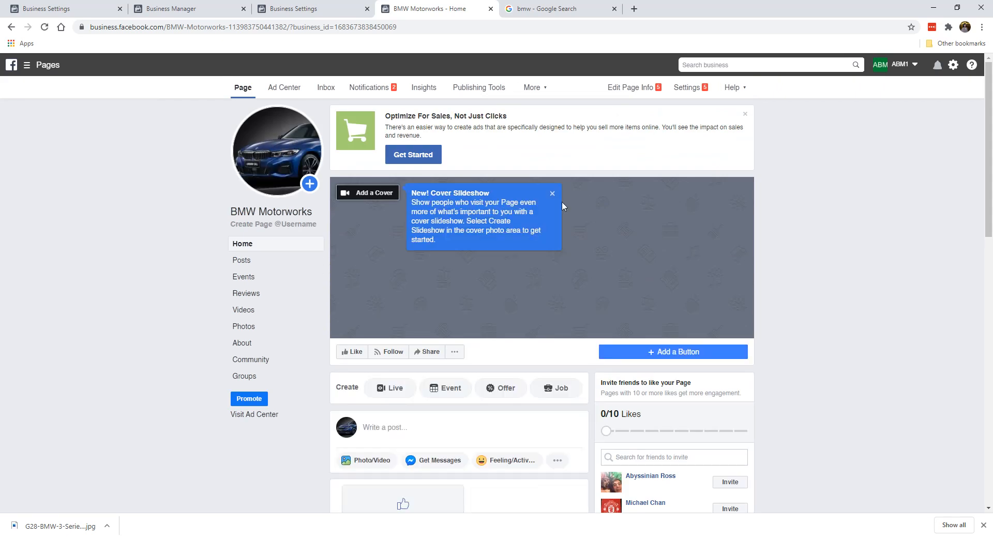
- Dismiss the cover tip and preview the G28 BMW 3 Series Li for China image result
click(552, 193)
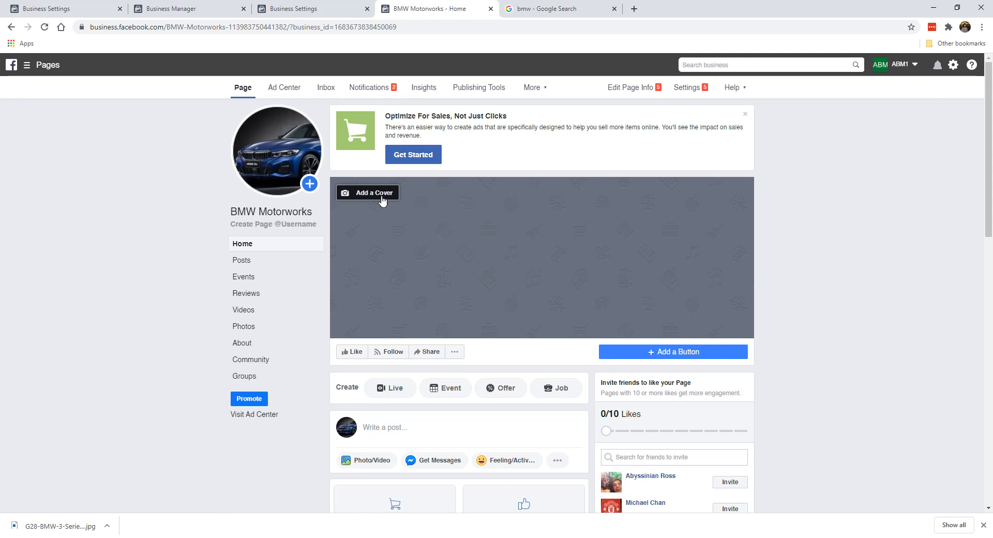
click(546, 9)
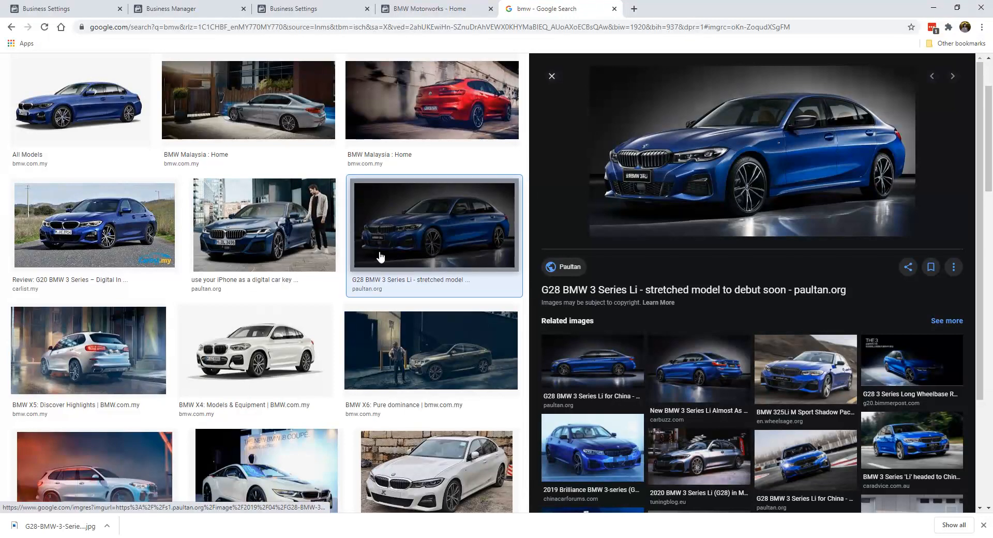
scroll(417, 369, down, 2)
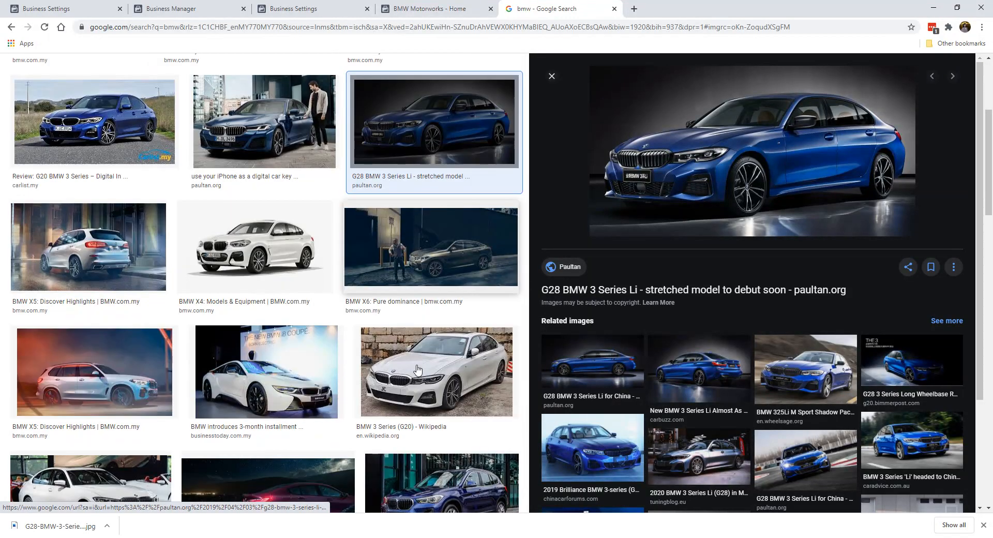
scroll(418, 369, down, 1)
click(805, 369)
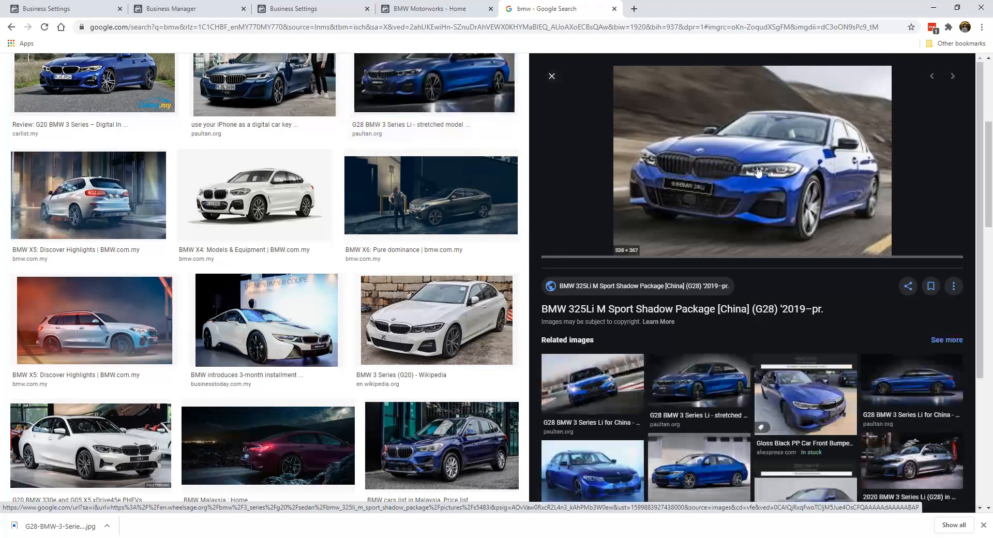
click(710, 382)
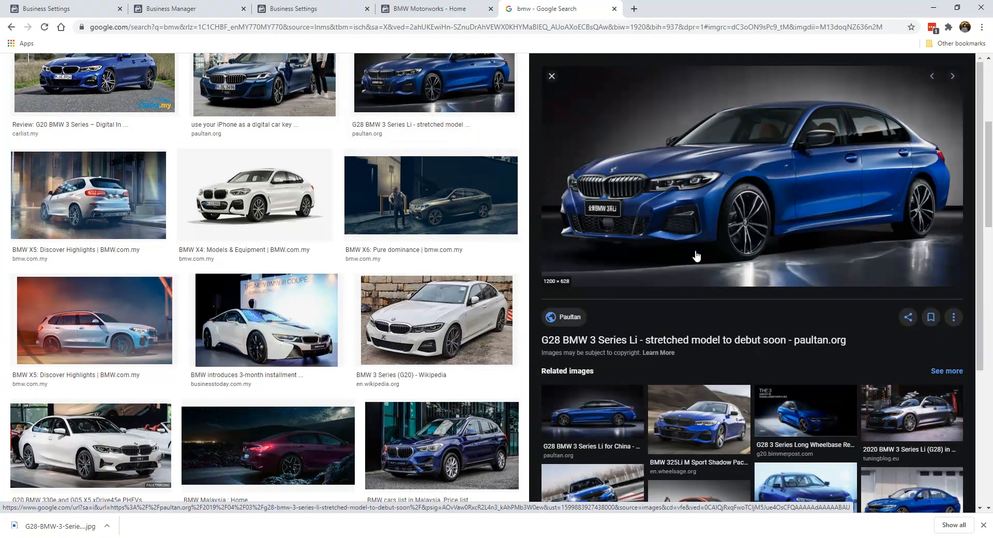
scroll(596, 435, down, 1)
click(598, 381)
- Save the G28 BMW 3 Series Li for China image as a JPEG
right_click(667, 202)
click(707, 305)
key(Return)
click(427, 8)
click(388, 196)
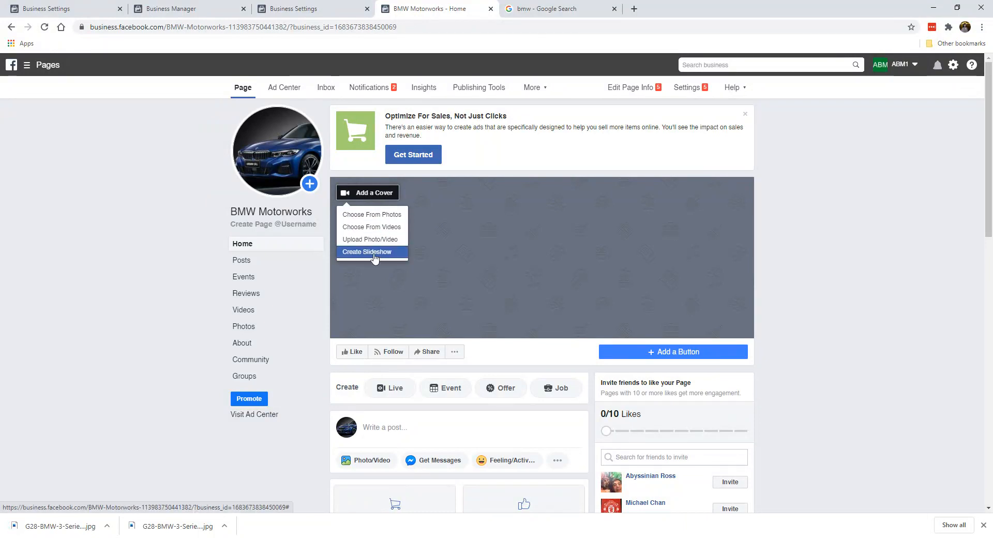
- Upload the G28-BMW-3-Series-Li-for-China-1 image as the Page cover photo
click(370, 214)
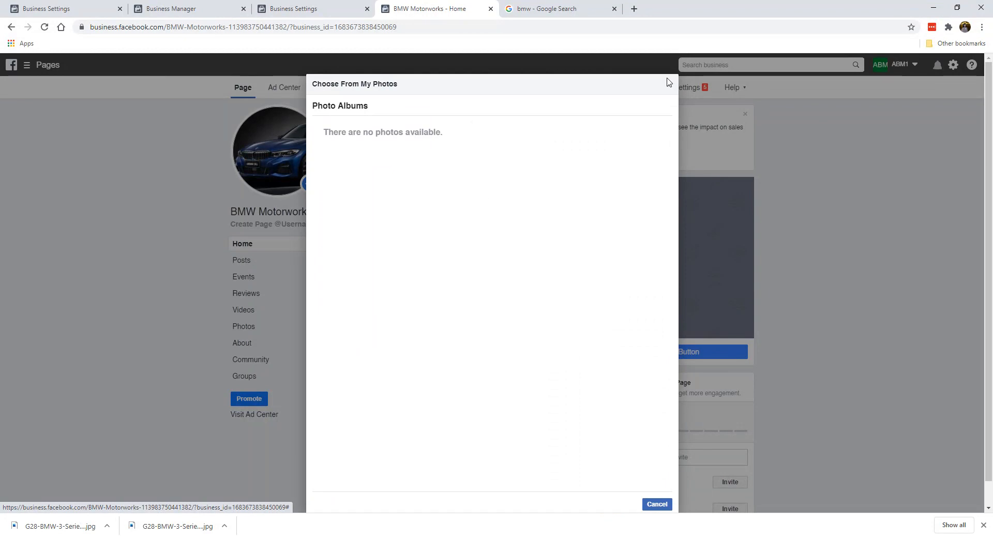
click(668, 86)
click(363, 193)
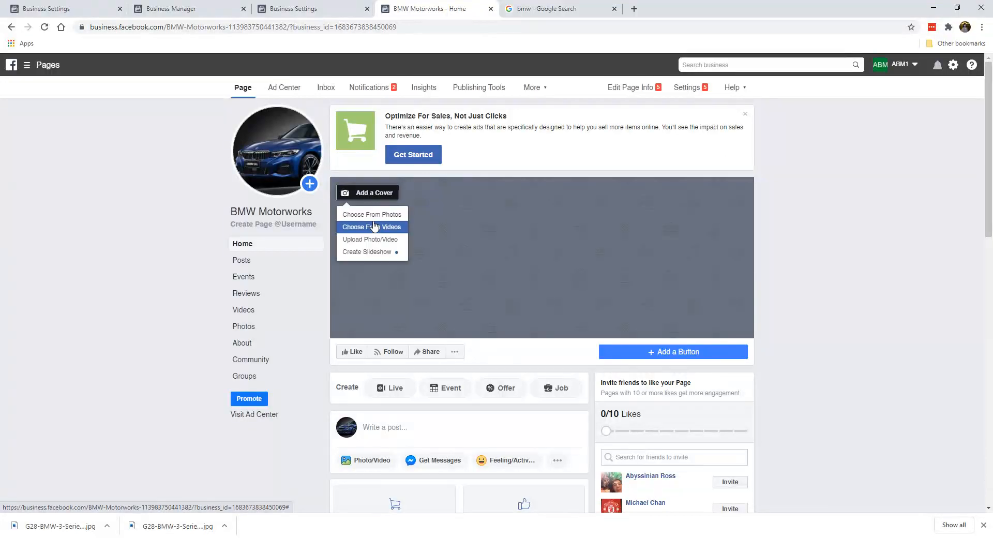
click(377, 240)
scroll(395, 207, down, 3)
click(229, 211)
double_click(229, 211)
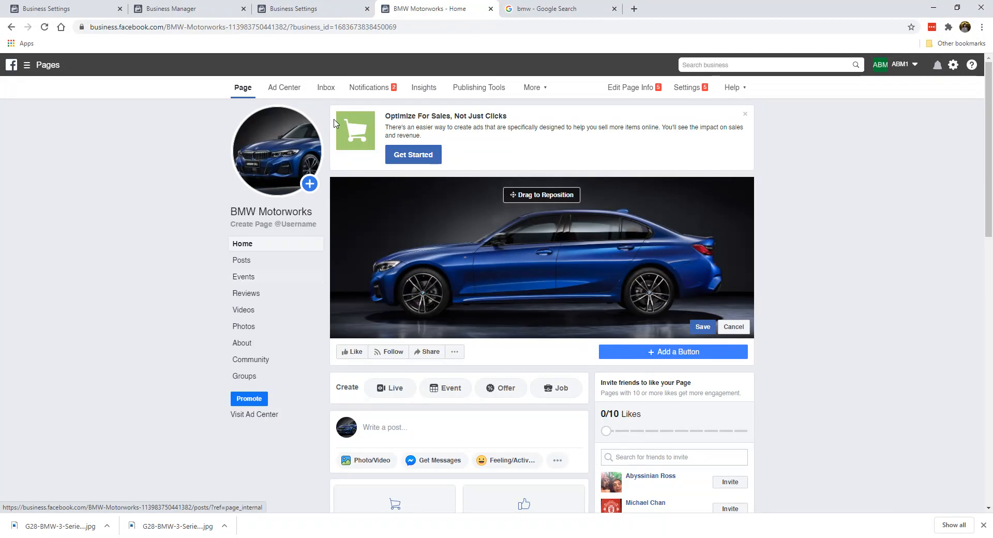
- Reposition and save the cover, then close the Optimize For Sales banner
drag(517, 244, 487, 240)
click(701, 327)
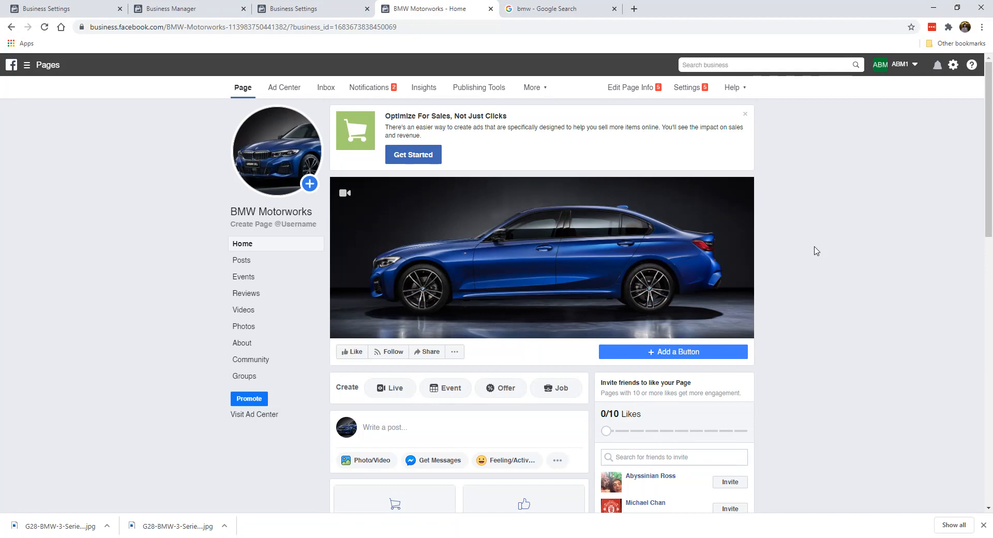
click(745, 114)
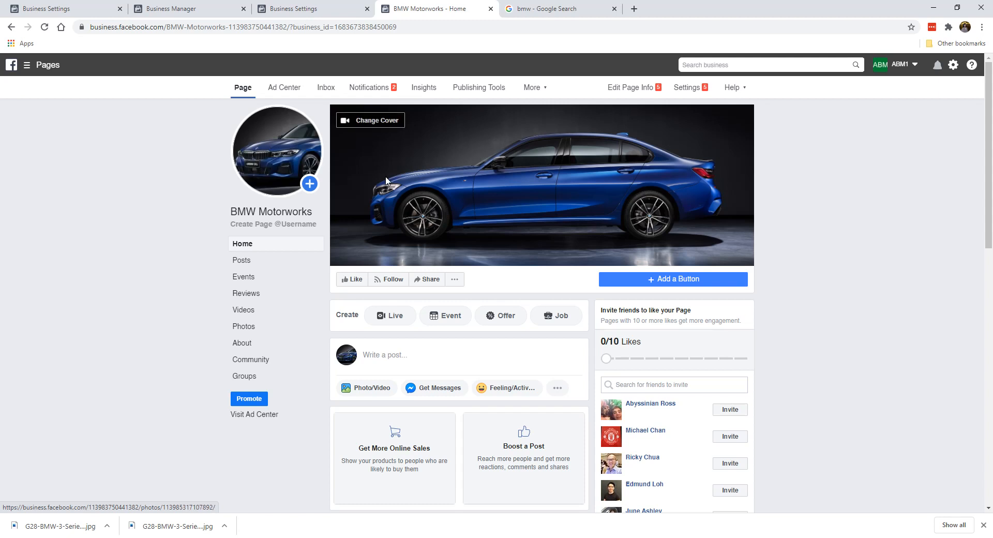
click(280, 213)
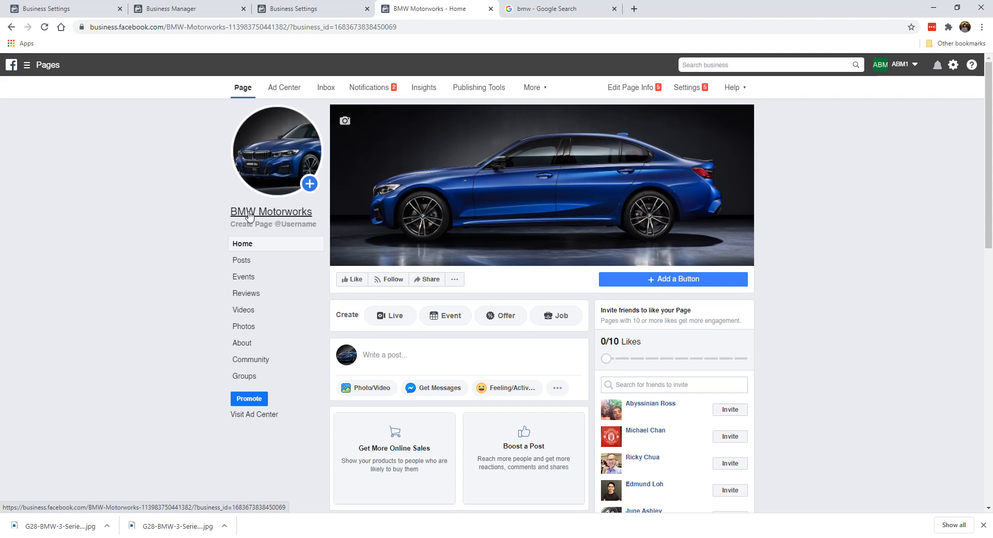
click(249, 213)
- Try usernames based on bmwmotorworks until one validates, submit it, and close the Google tab
click(290, 226)
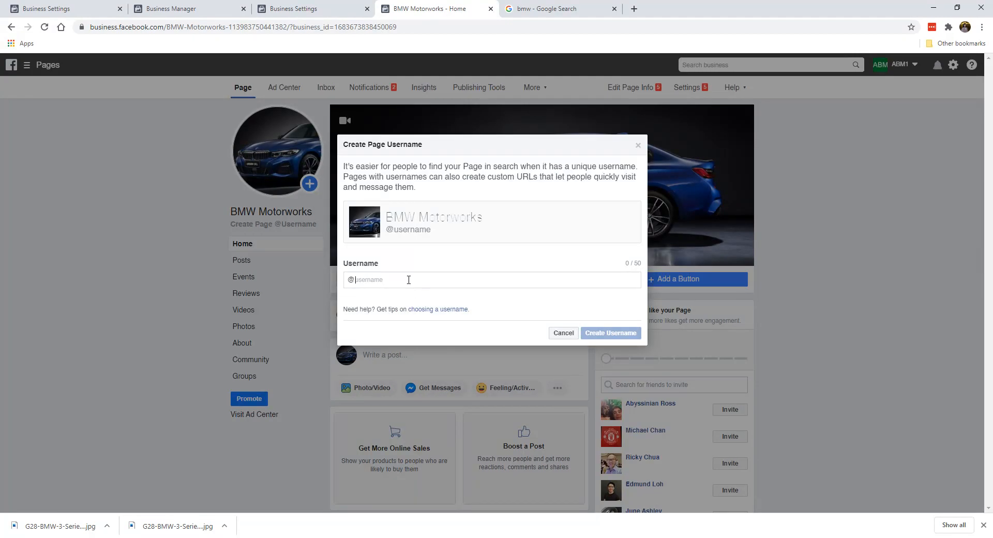
text(bmwmotorworks)
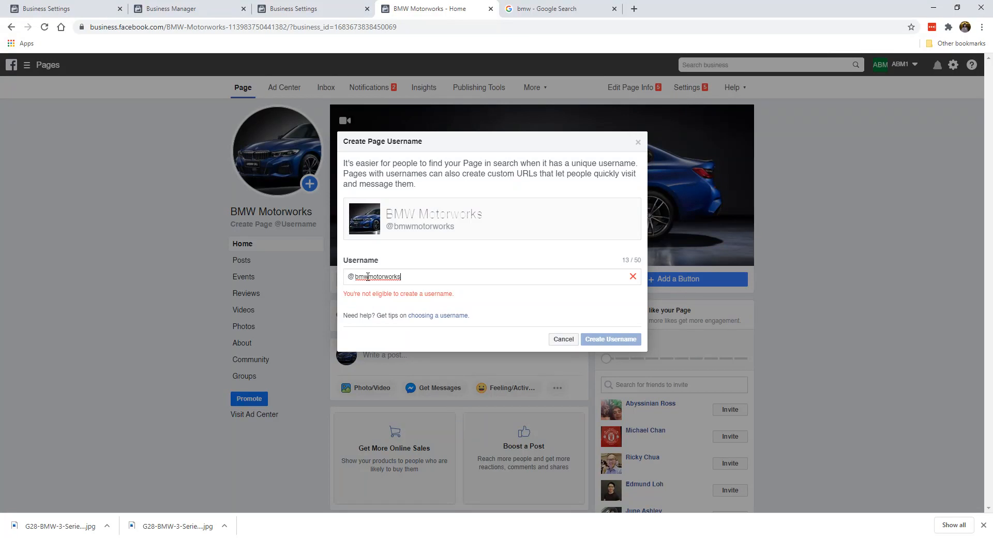
text(.)
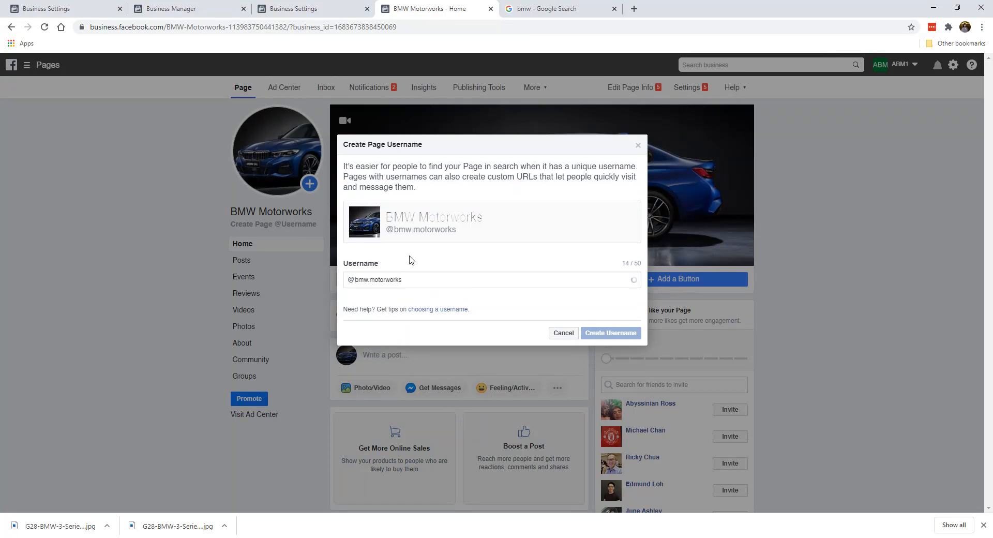
text(.)
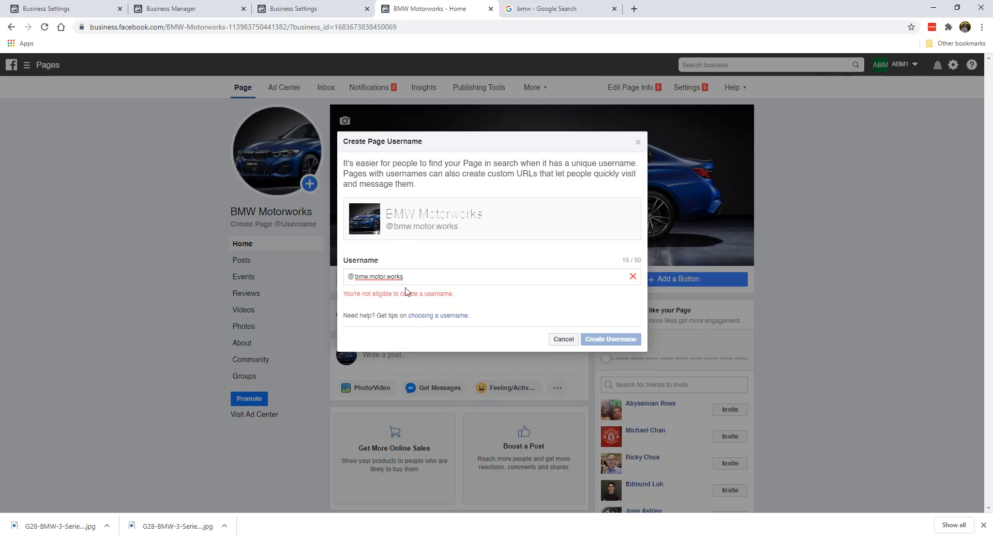
drag(363, 277, 492, 280)
text(wmotorworkspage)
key(Return)
click(614, 8)
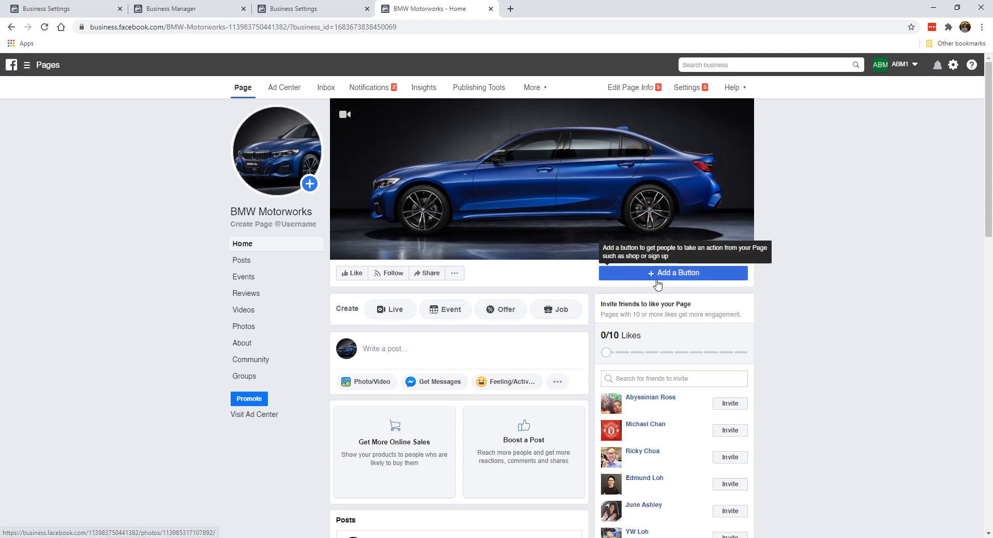
- Add a Send Message button to the BMW Motorworks Page that sends people to Messenger
click(657, 278)
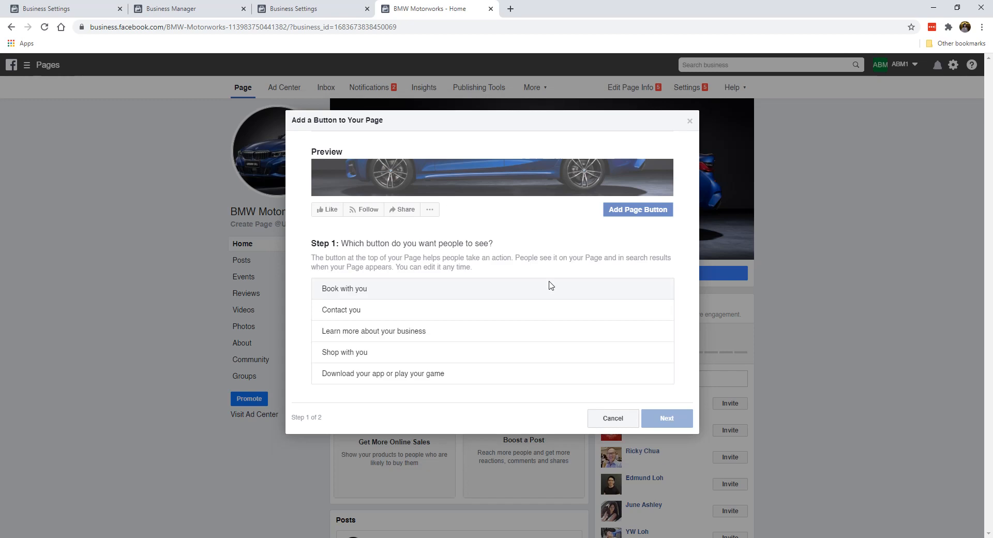
click(392, 317)
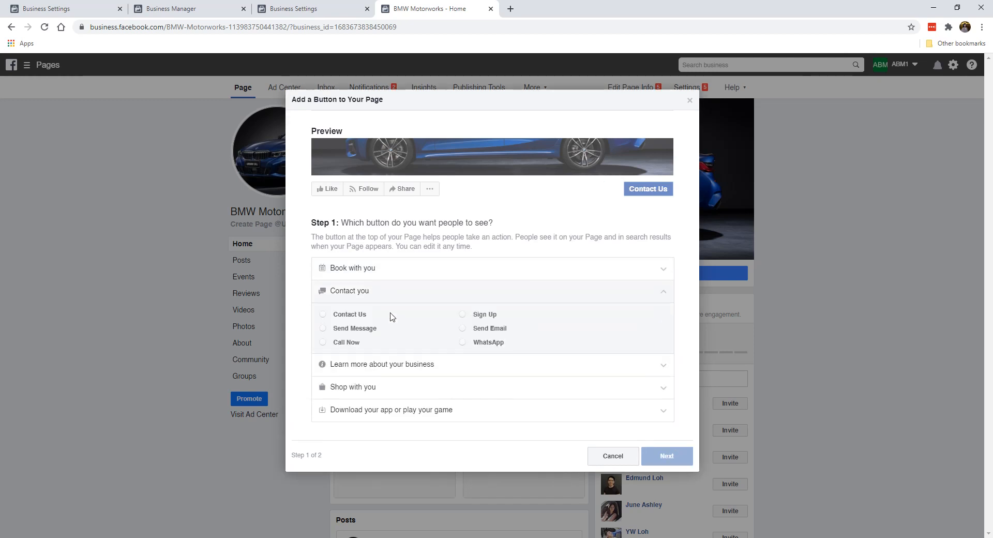
click(355, 329)
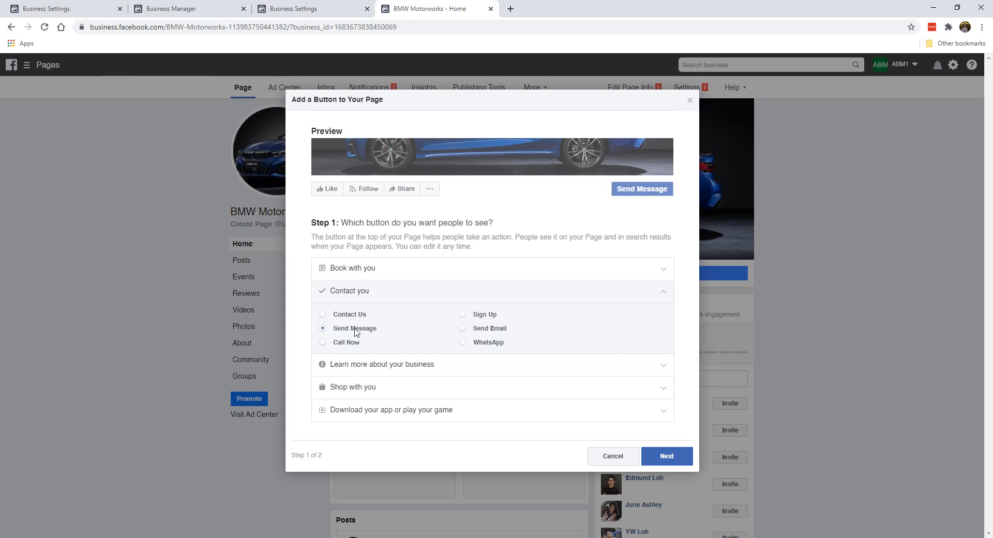
click(666, 453)
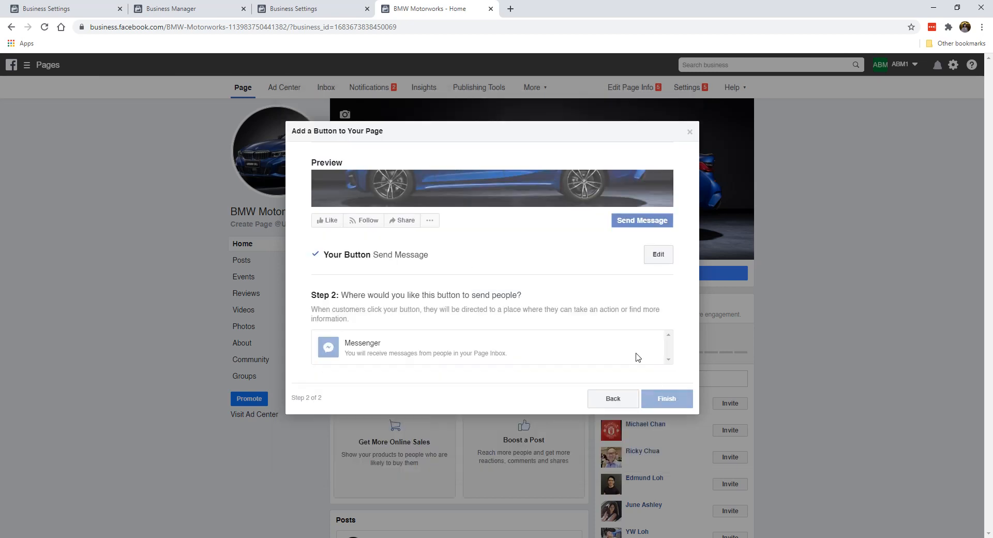
click(441, 351)
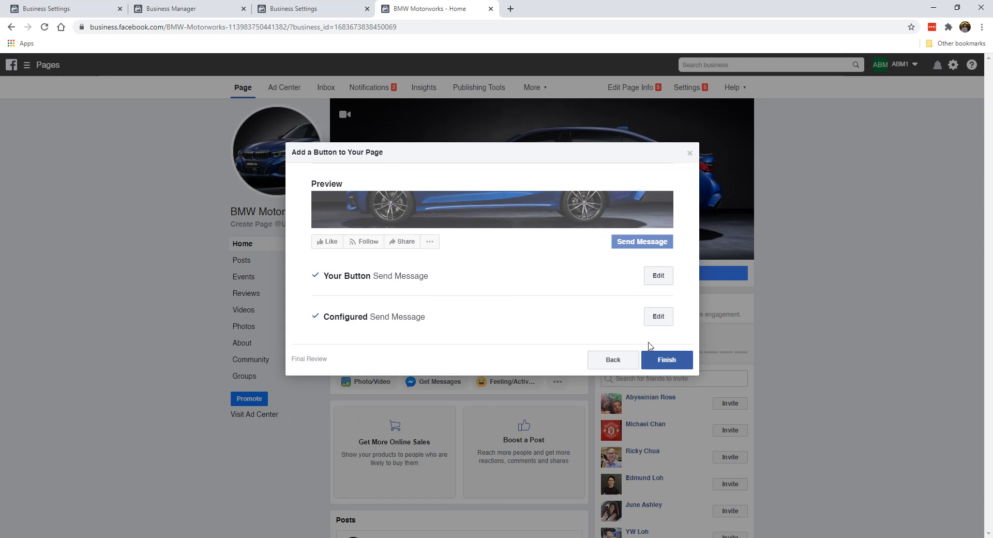
click(684, 364)
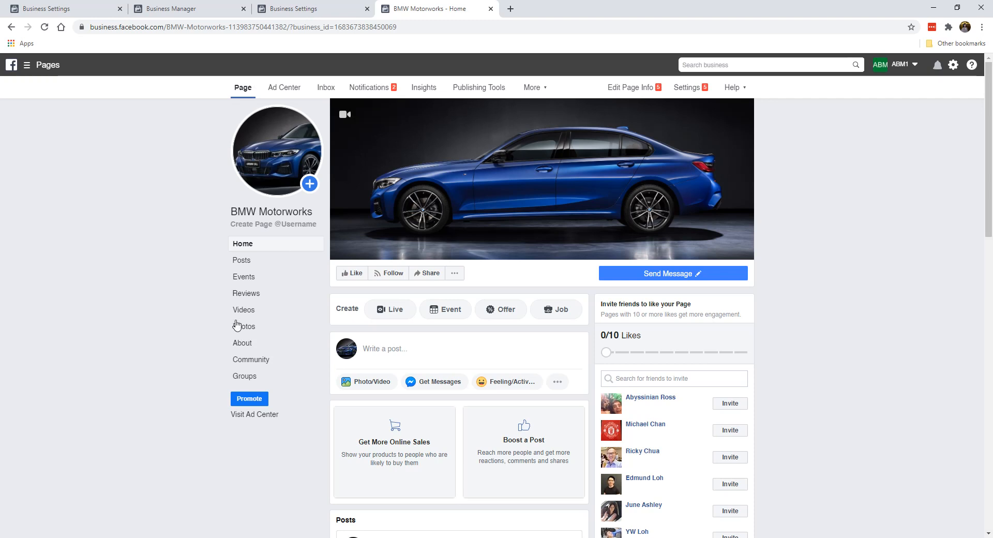
scroll(214, 309, down, 2)
- Like the BMW Motorworks Page using the Like button under its cover photo
scroll(216, 310, up, 2)
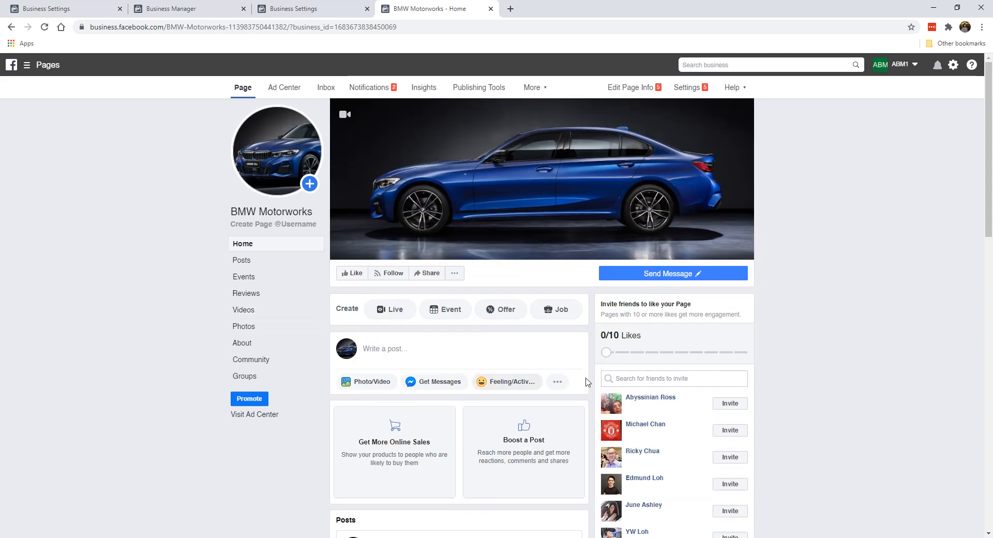
click(353, 276)
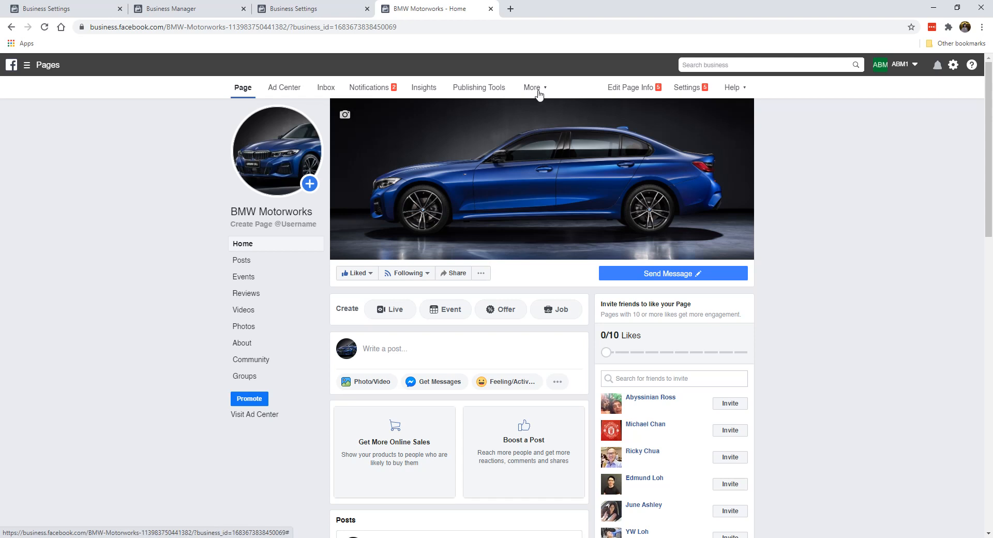
- In Settings > General, save Post and Story Sharing with Disable Sharing to Stories selected
click(695, 89)
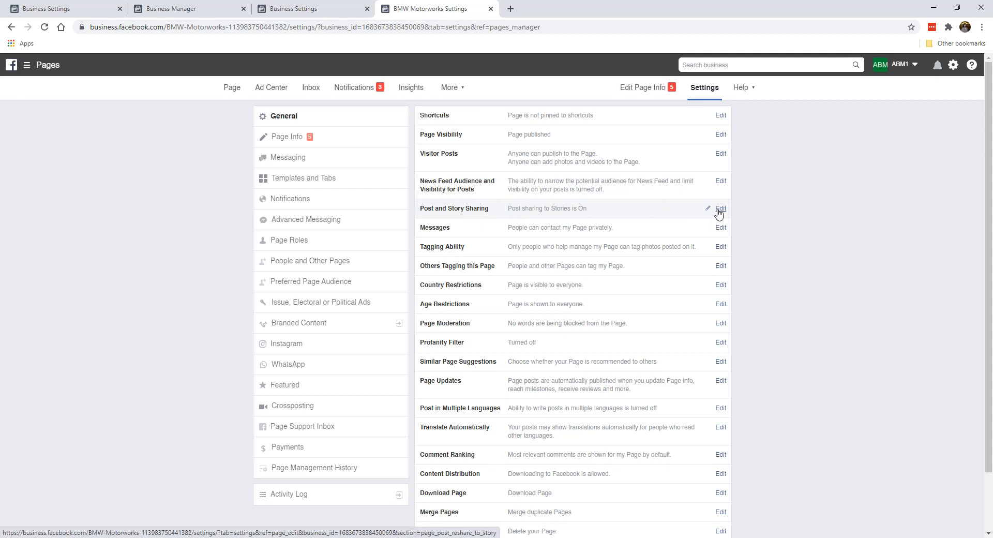
click(720, 209)
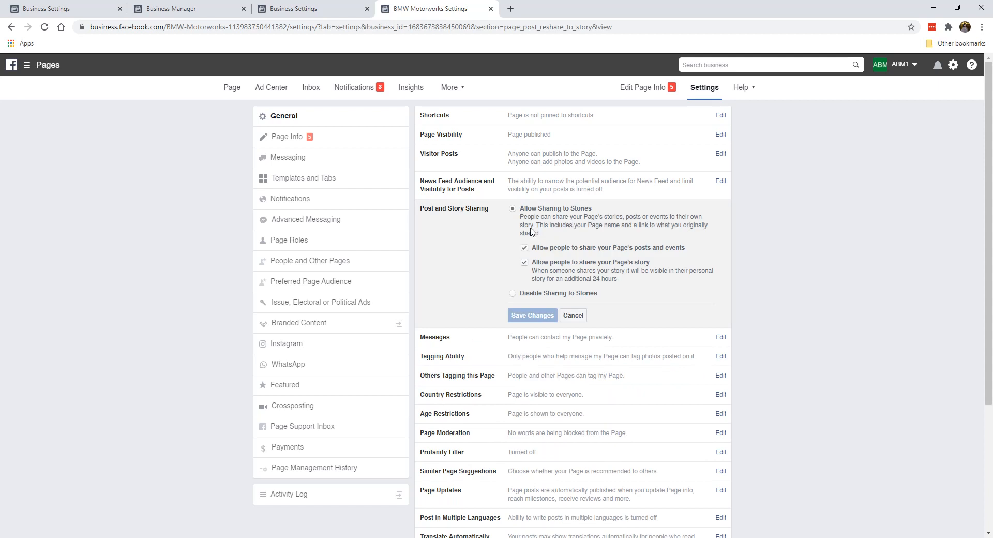
click(513, 293)
click(527, 263)
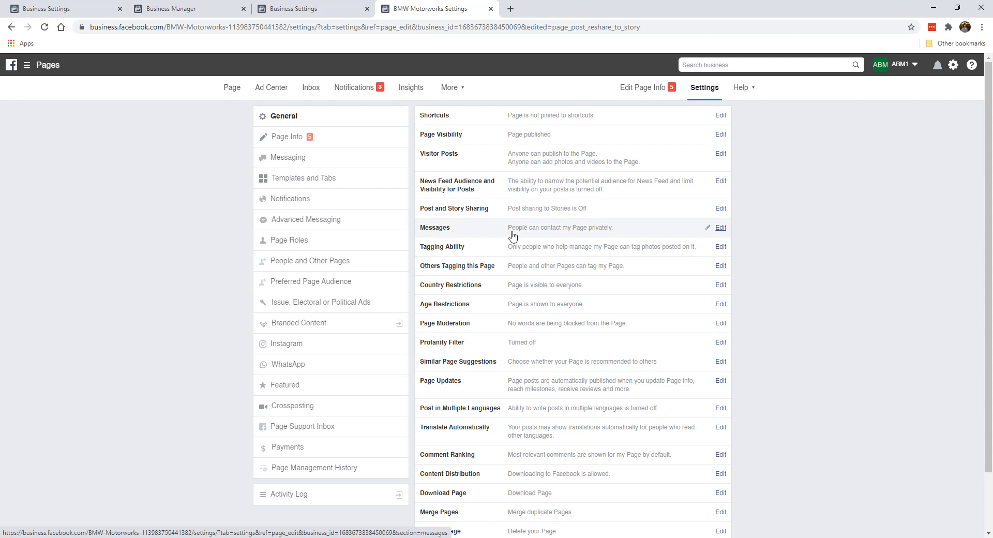
scroll(506, 328, down, 1)
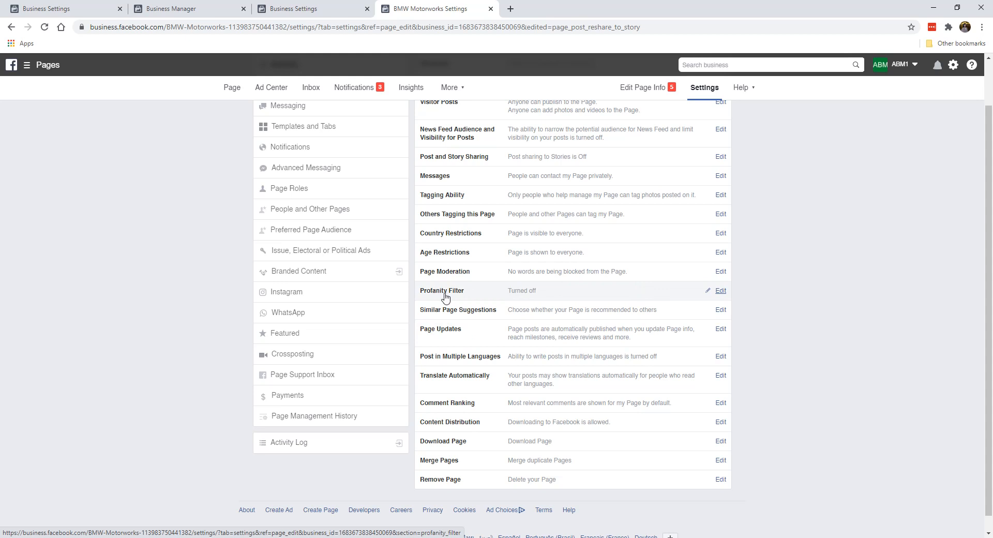
- Change the Profanity Filter setting to Medium and save it
click(720, 291)
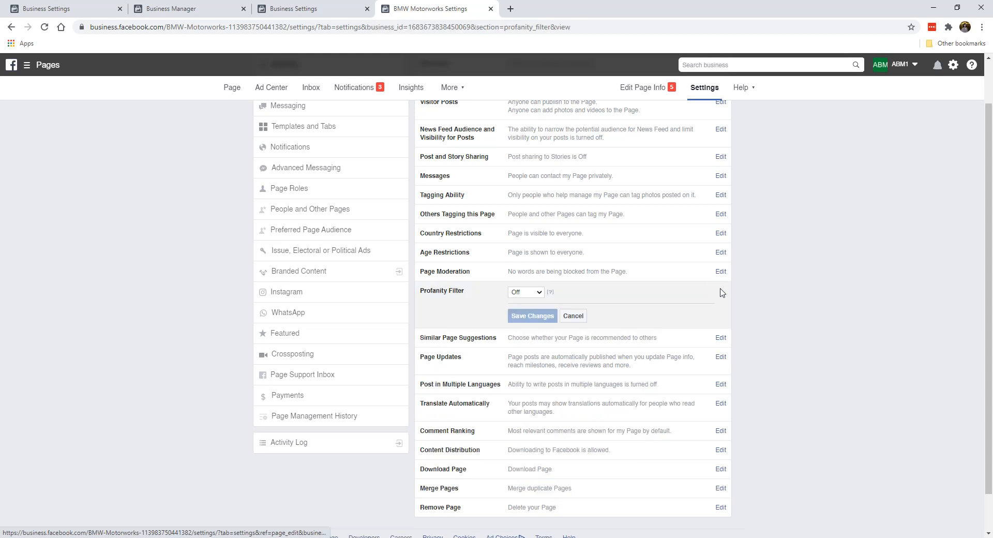
click(533, 293)
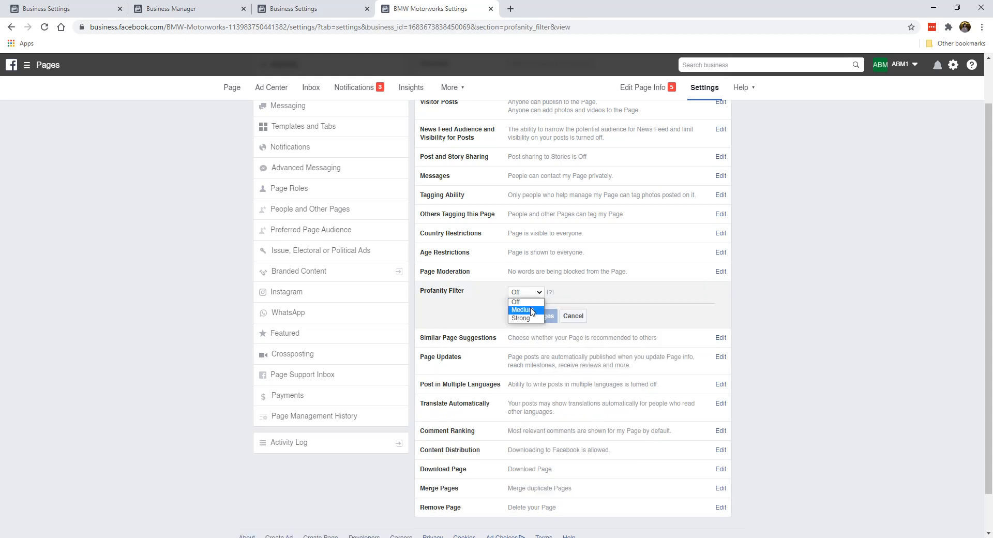
click(532, 310)
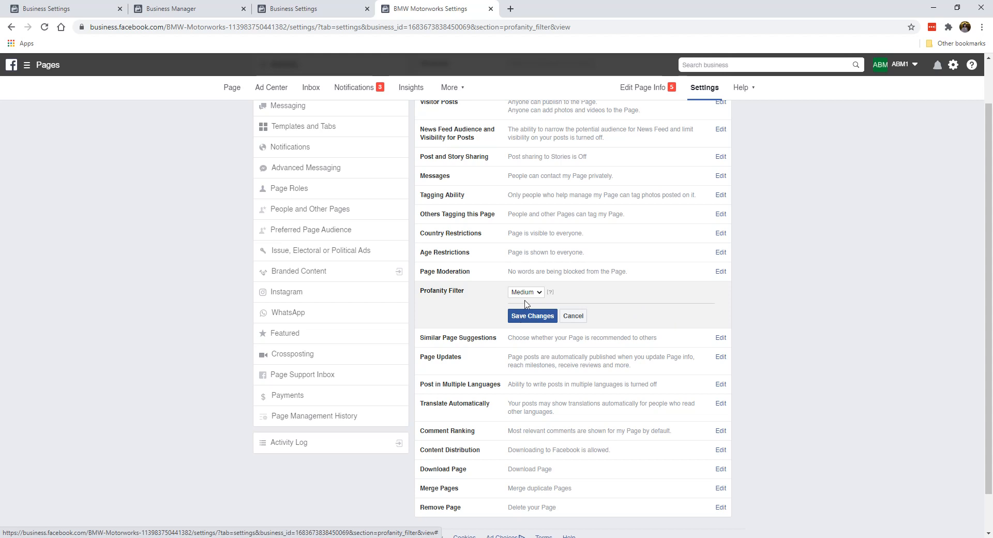
click(522, 319)
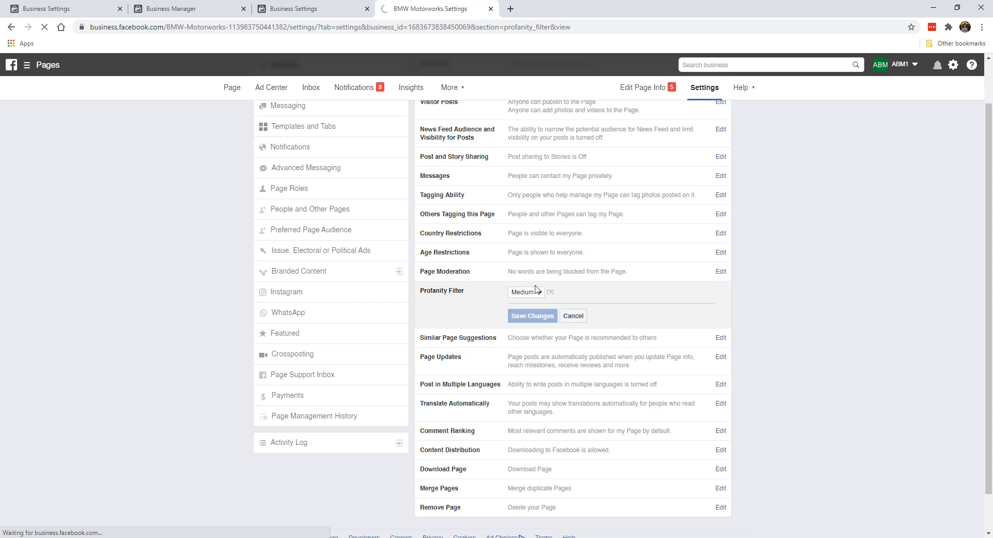
scroll(455, 372, down, 2)
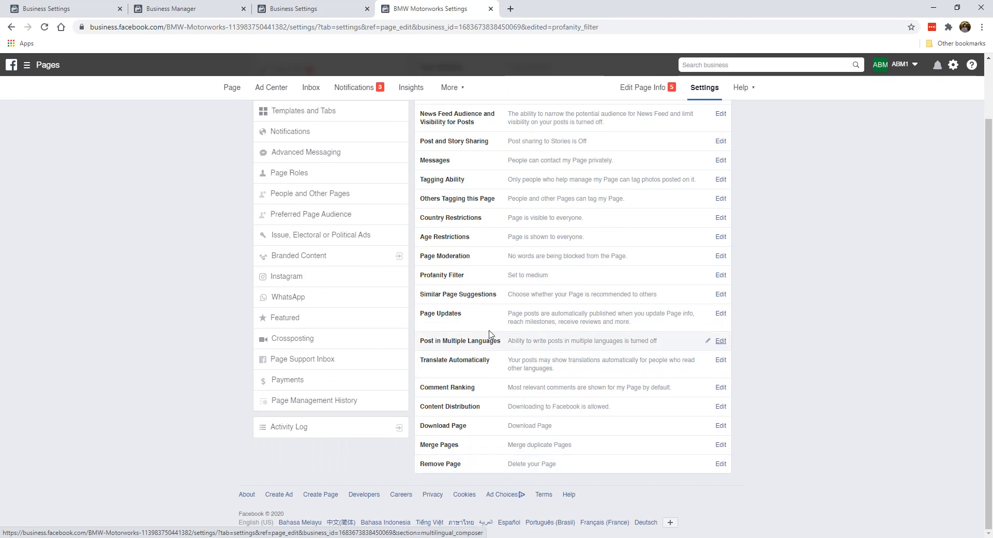
scroll(543, 341, up, 2)
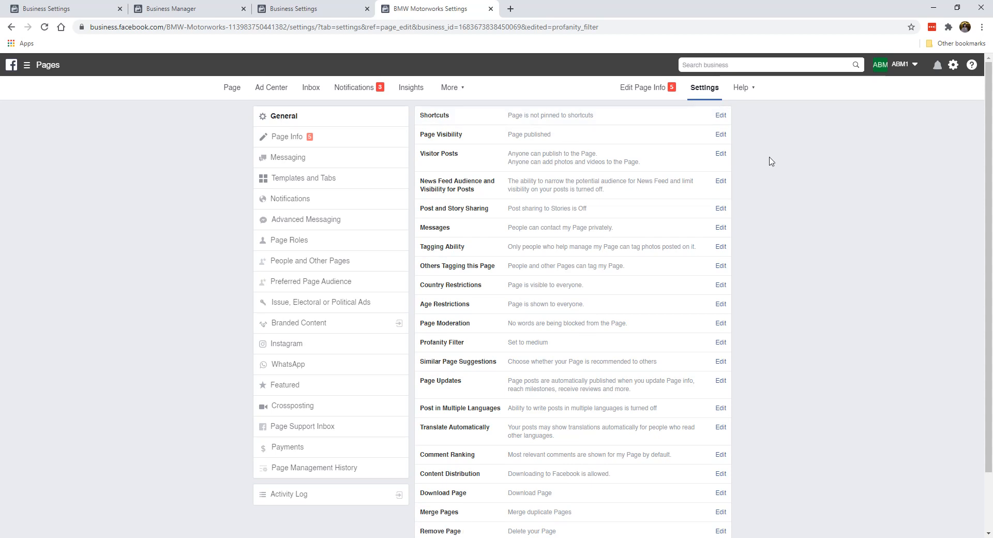
click(332, 136)
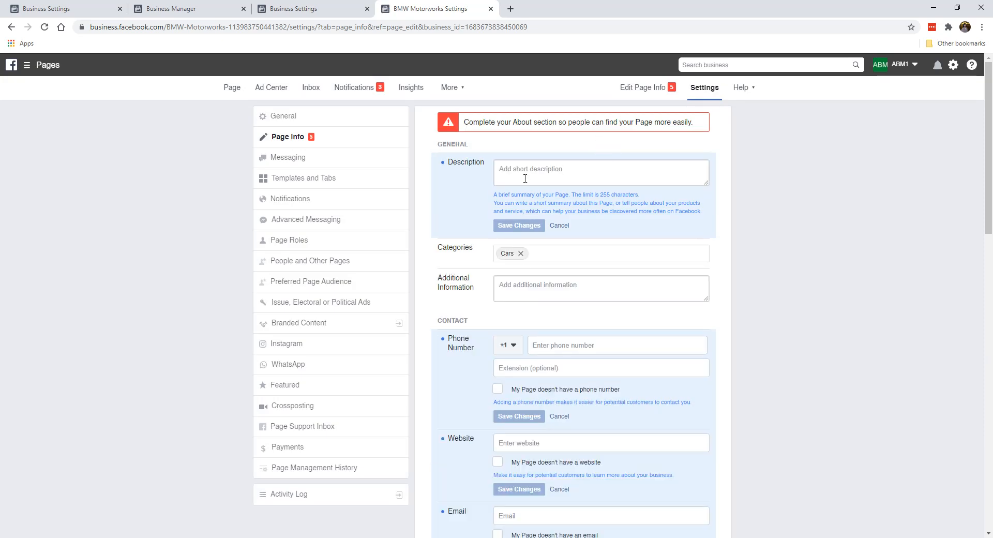
- Save the description 'German engineering at its finest, and all things BMW…' about BMW gadgets and mods
scroll(475, 352, down, 5)
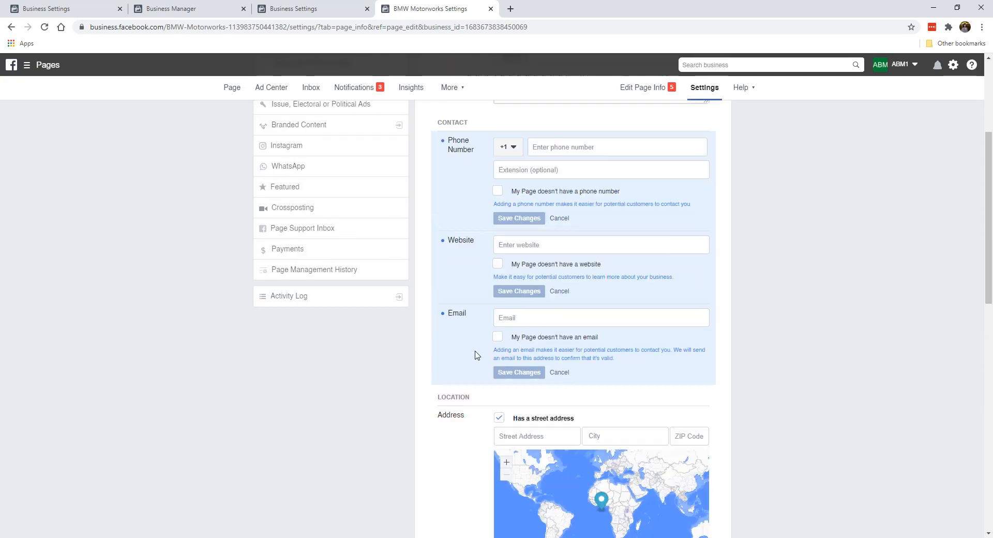
scroll(475, 355, up, 5)
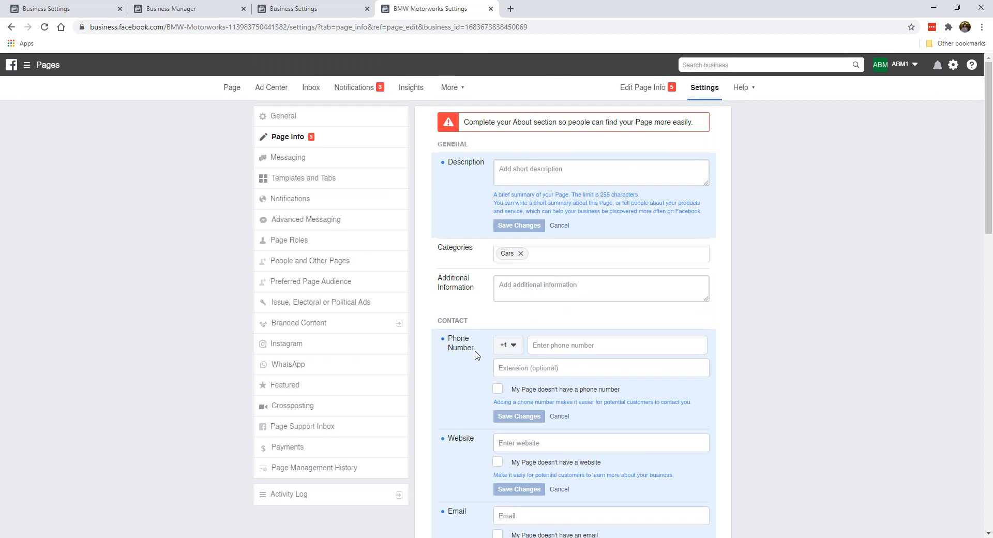
click(553, 176)
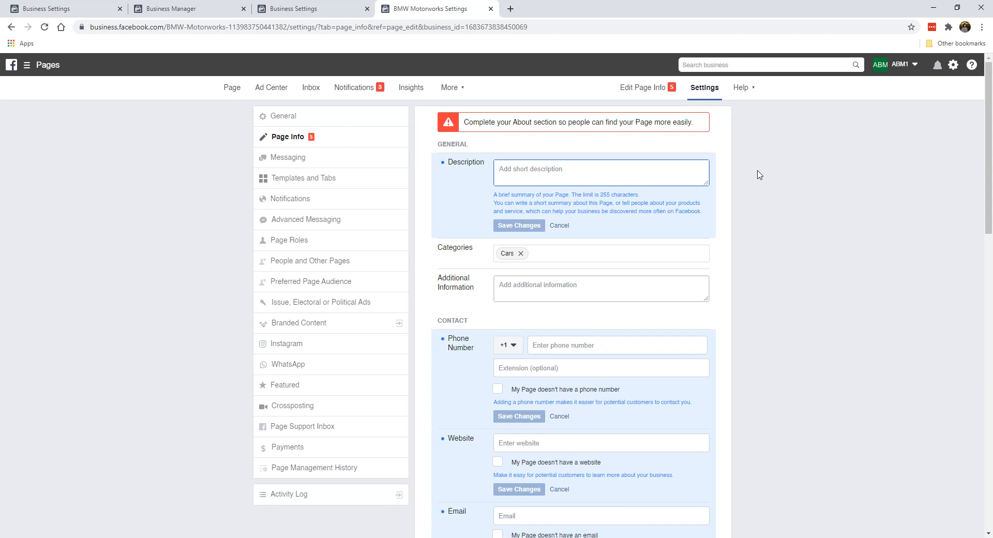
text(German enginee)
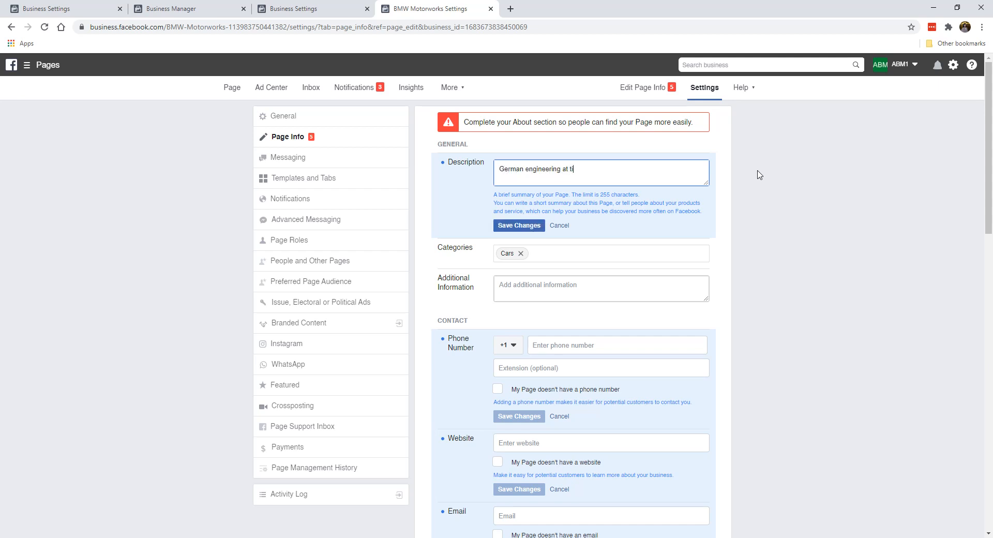
text(ring at its fines)
text(t, and all things BMW. We)
text(sha)
text(re all the latest)
text( gadgets, acc)
text(esories and)
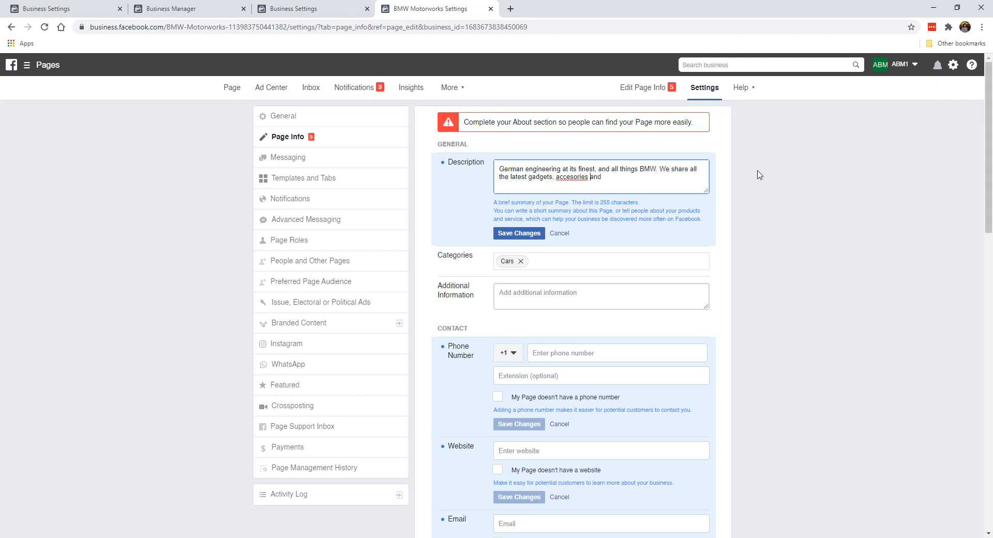
text(s)
text(odels.)
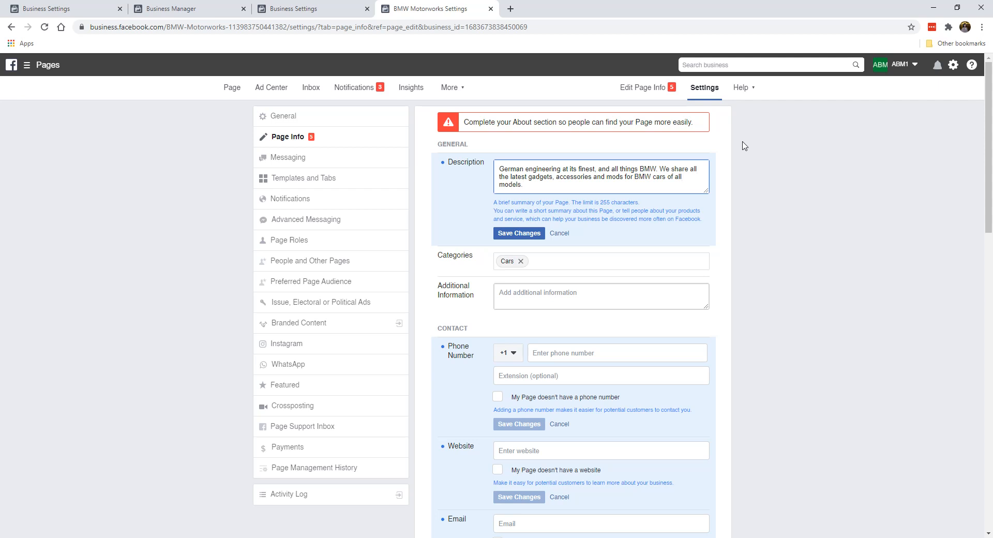
click(510, 233)
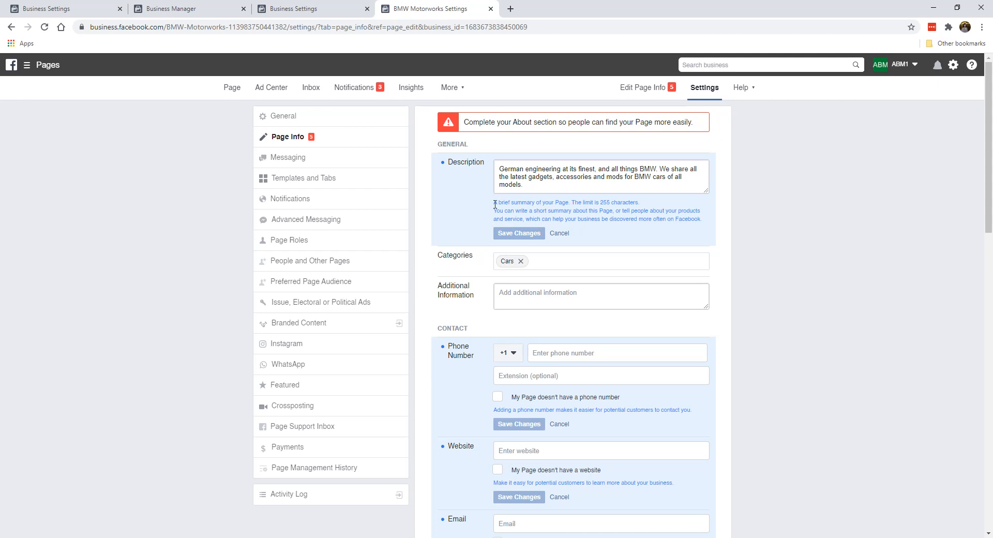
- Mark the Page as having no phone number and save it
scroll(506, 270, down, 2)
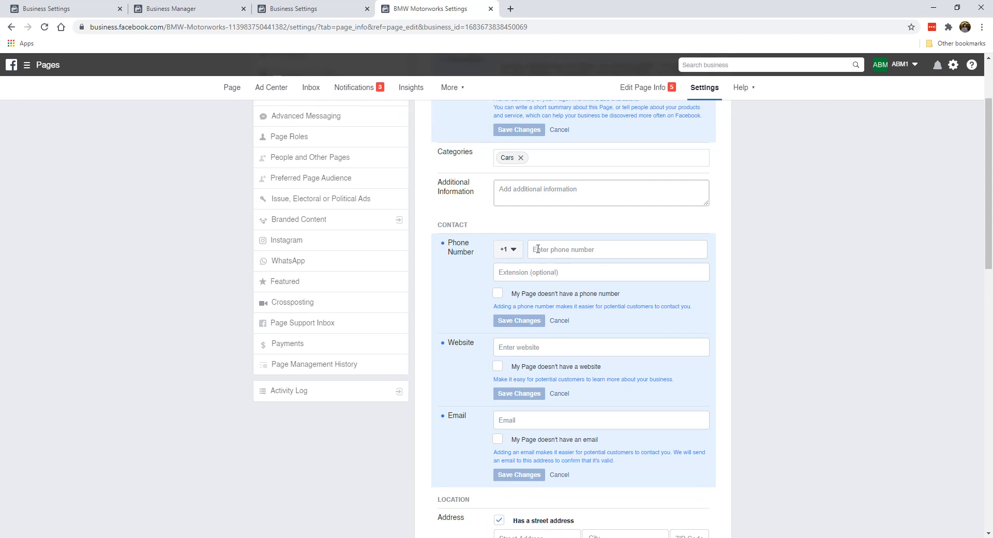
click(498, 295)
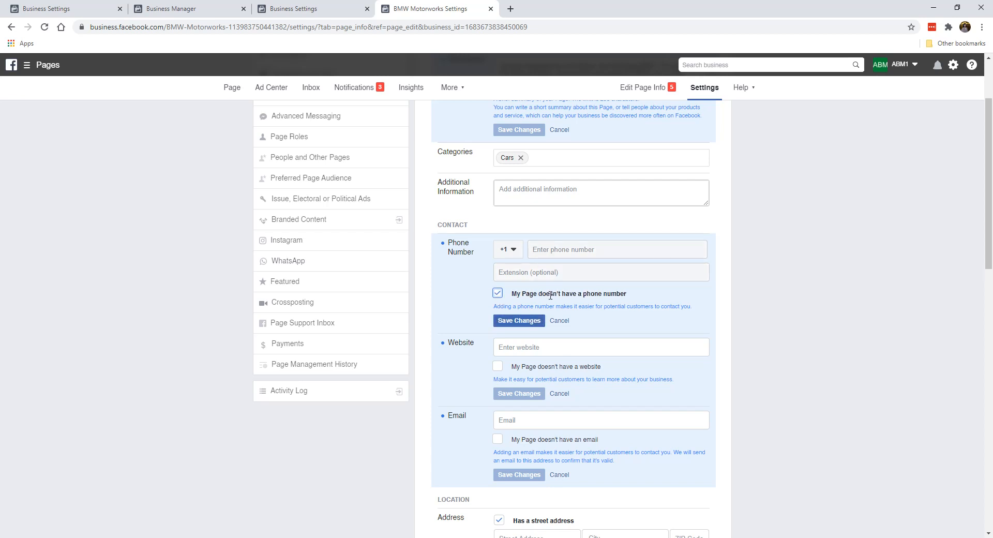
click(522, 320)
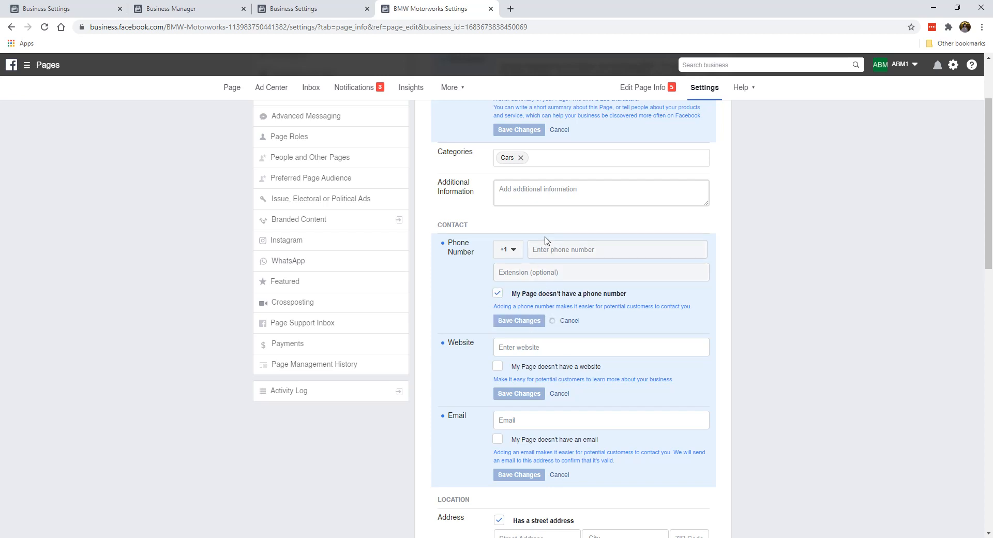
scroll(511, 320, down, 1)
click(517, 295)
text(https://be)
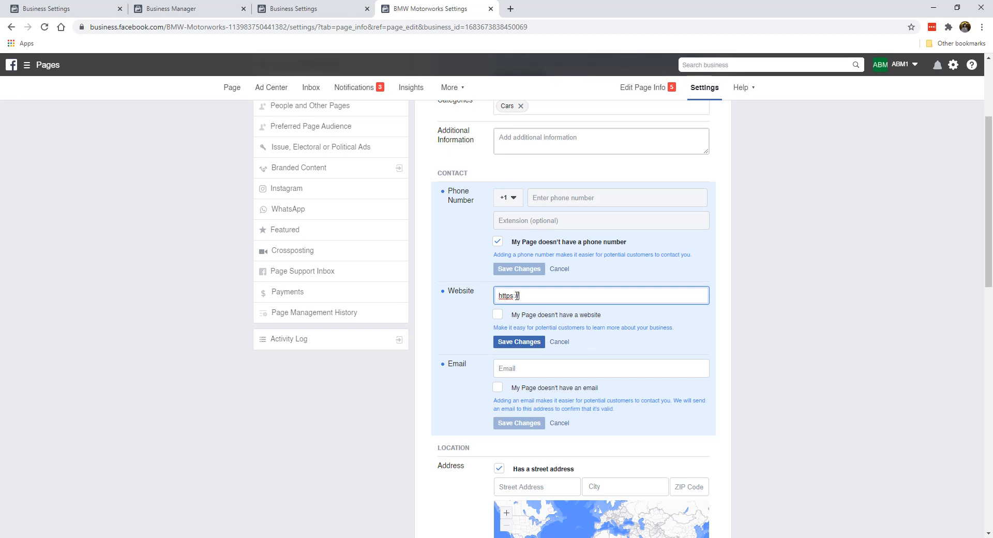
key(BackSpace)
key(BackSpace)
key(BackSpace)
text(mwmotorworks.com/)
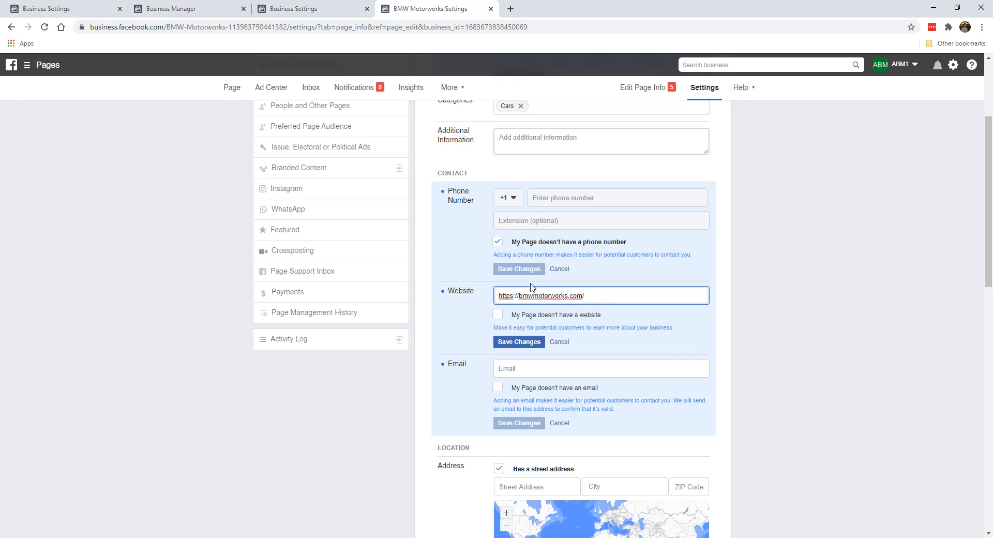
click(524, 342)
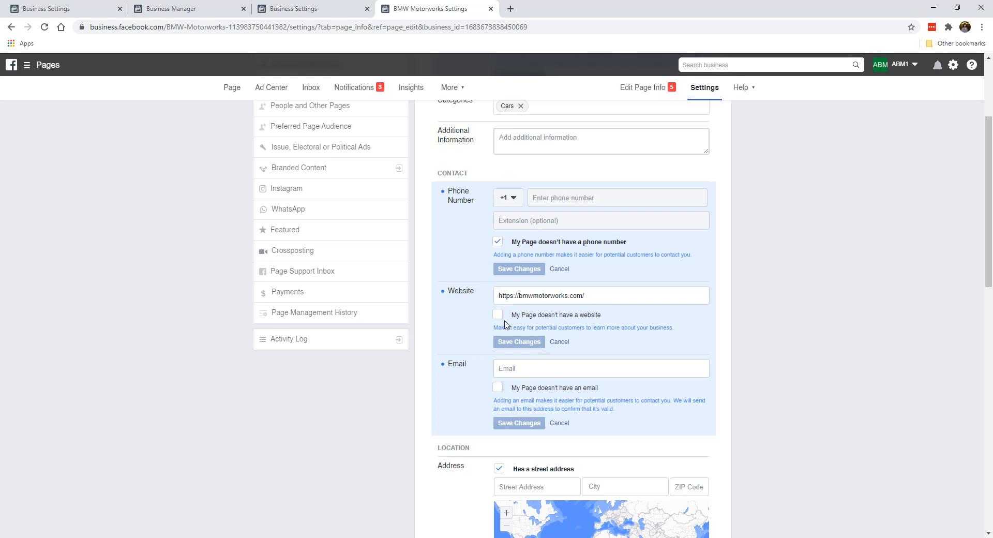
click(498, 315)
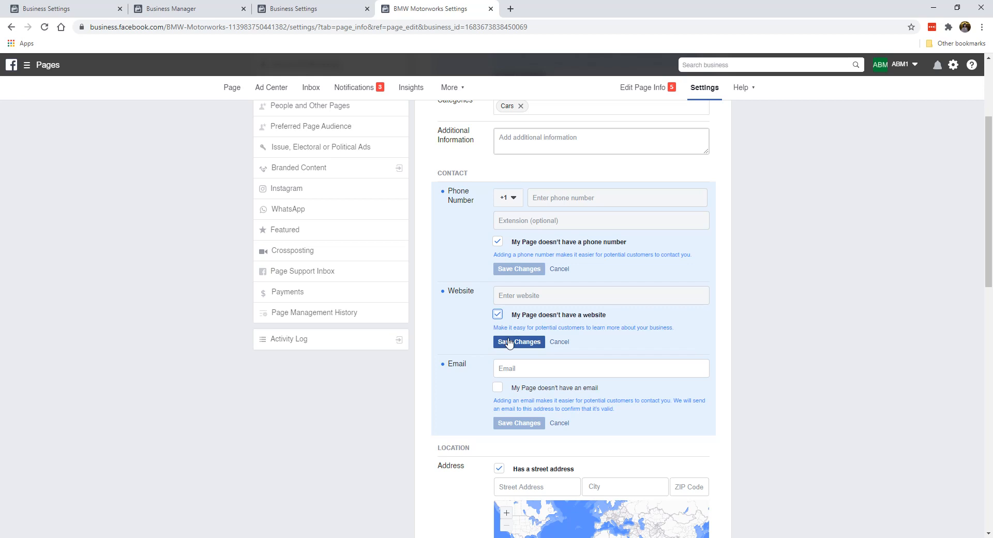
click(498, 314)
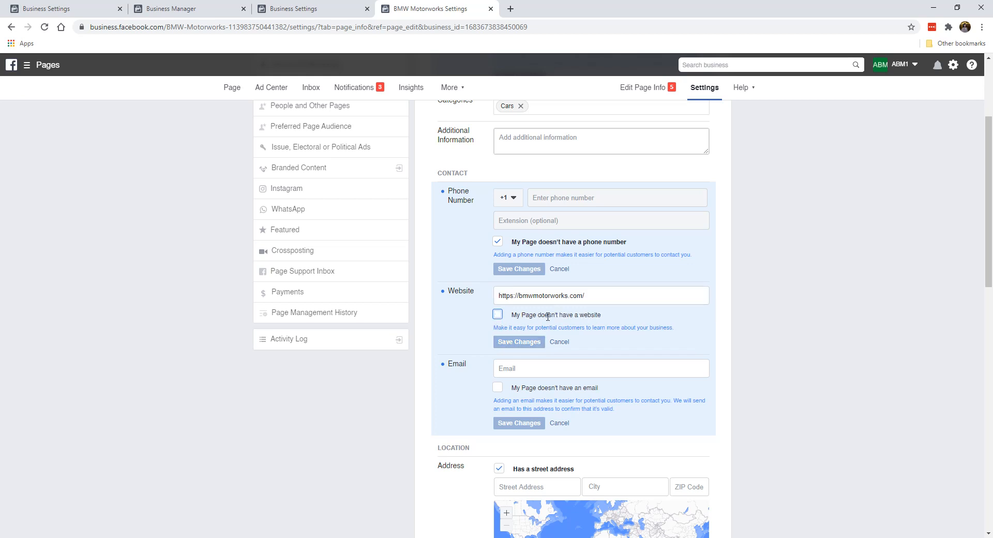
- Enter the Page's support e-mail address in the Email field and save it
scroll(504, 341, down, 2)
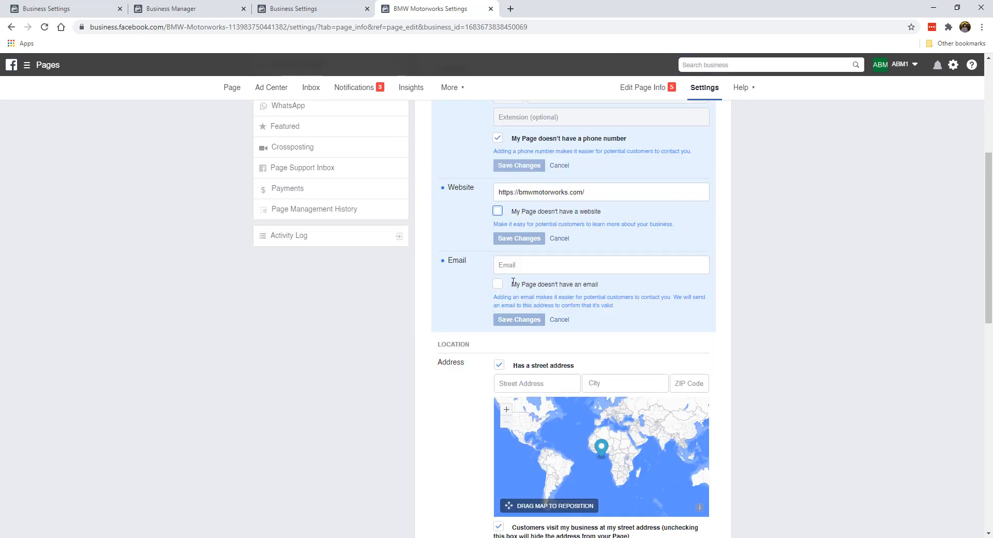
click(520, 266)
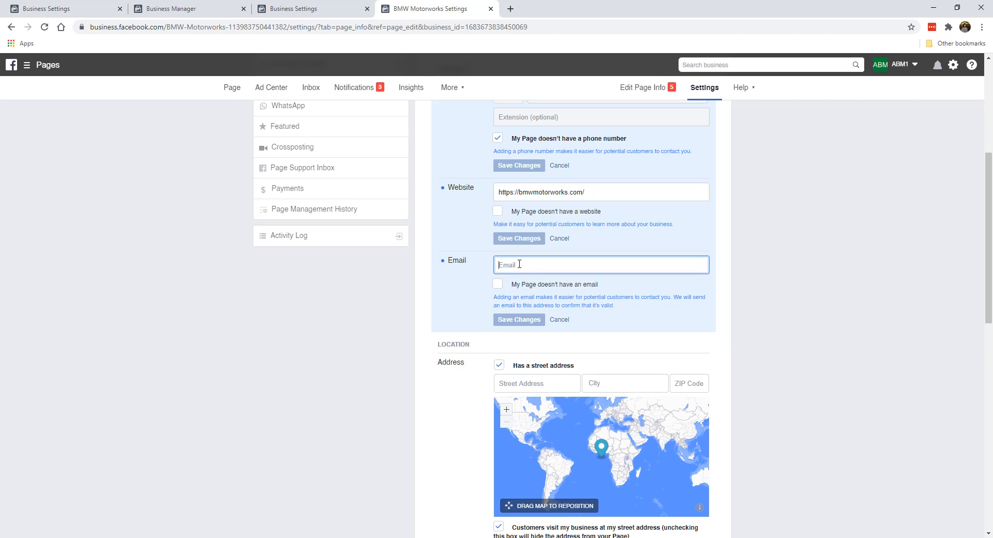
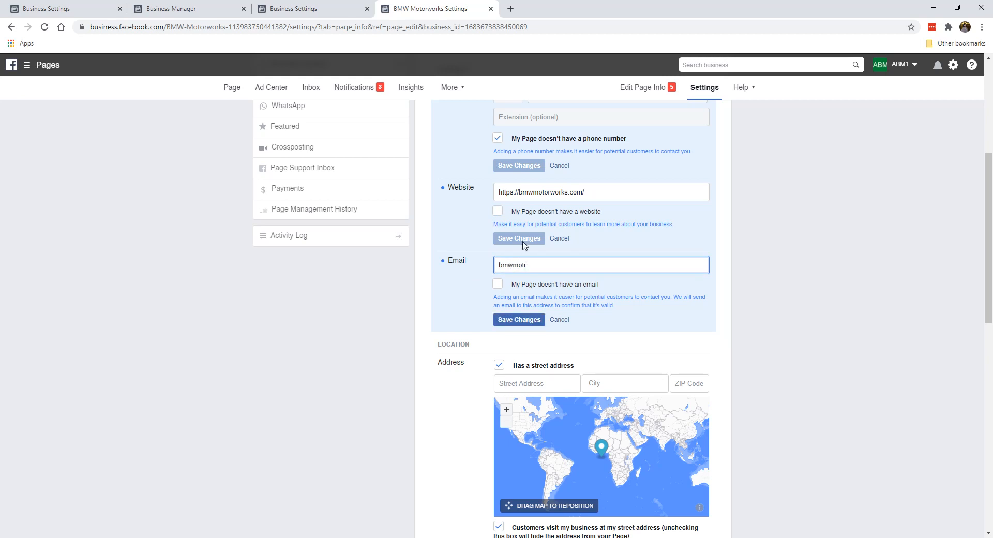
key(End)
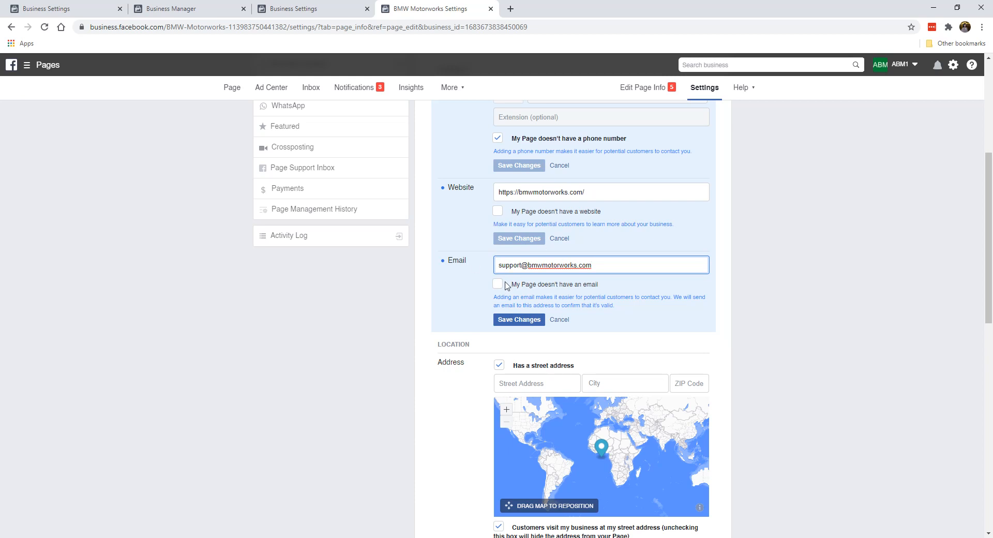
click(499, 286)
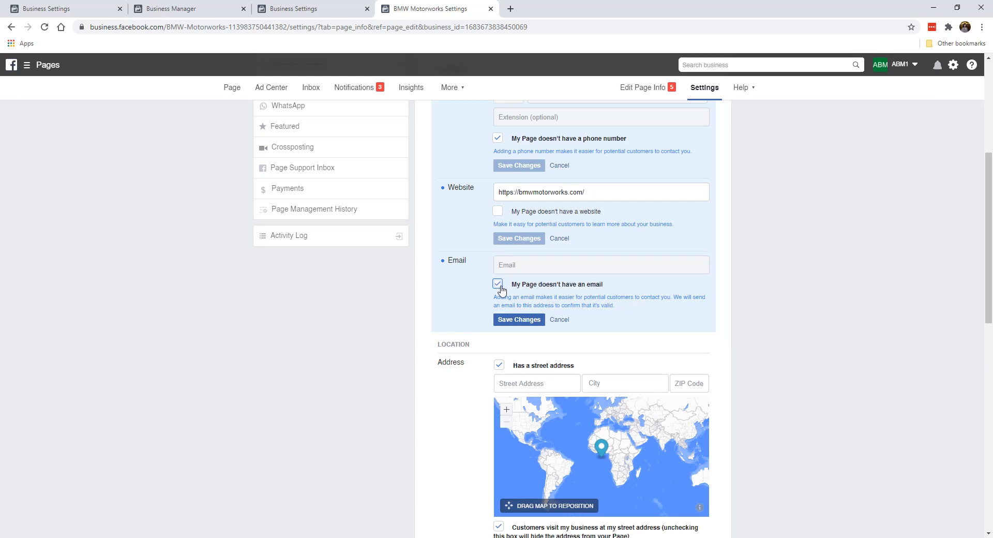
click(498, 285)
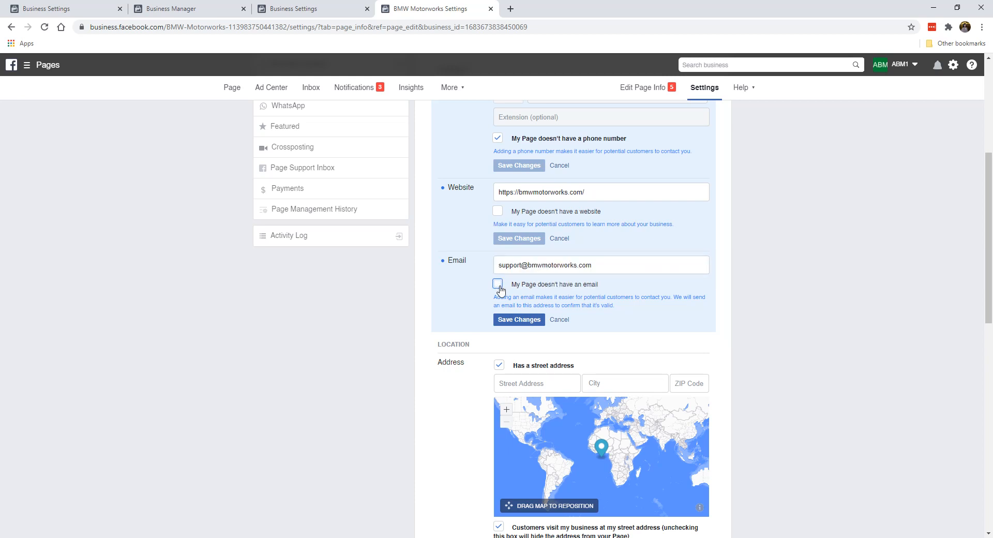
click(508, 321)
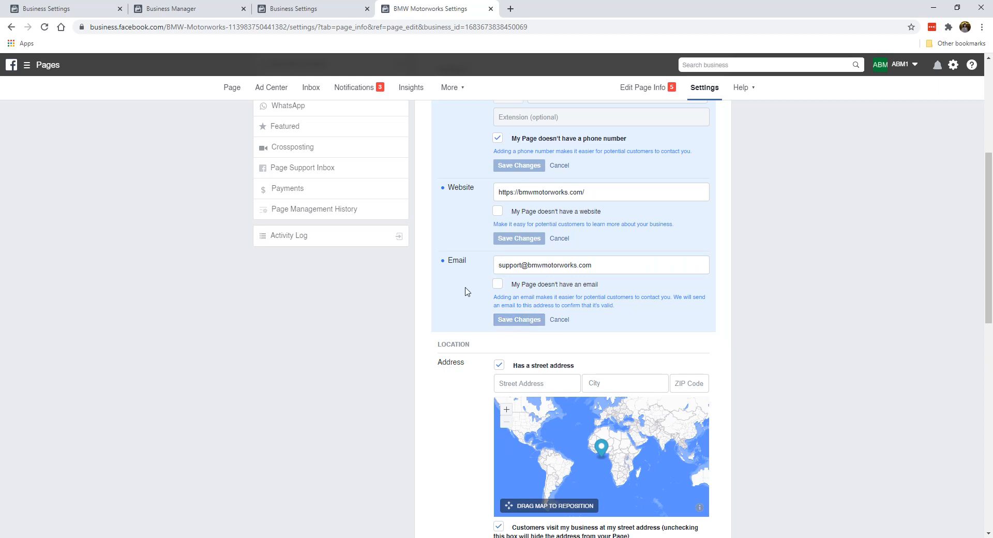
scroll(465, 290, down, 3)
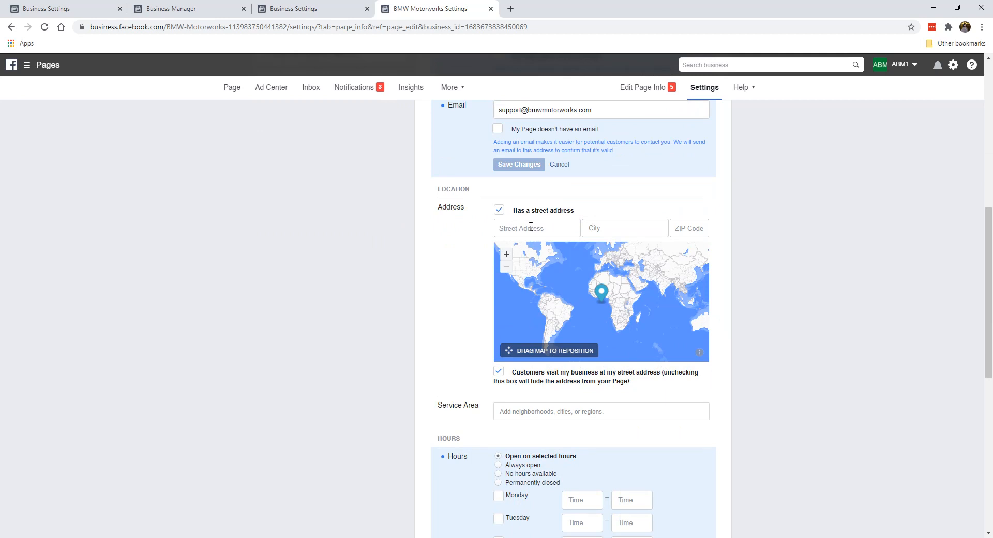
- Uncheck 'Has a street address' and 'Customers visit my business at my street address', then save
click(500, 213)
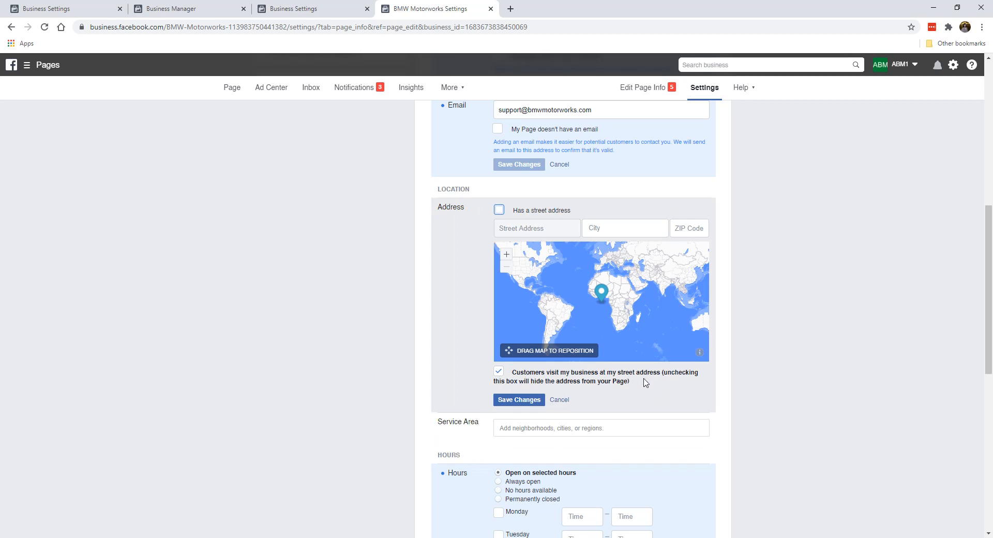
click(500, 373)
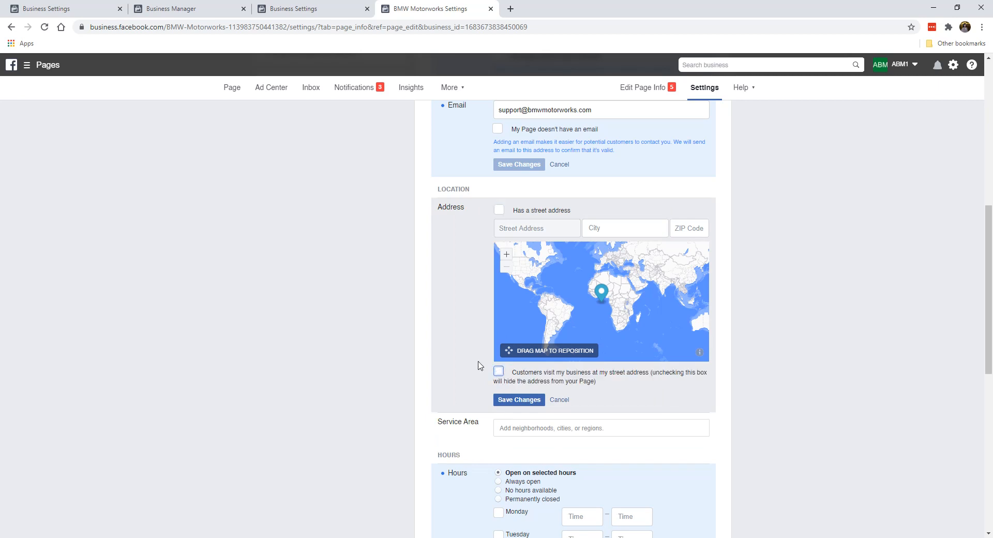
click(532, 400)
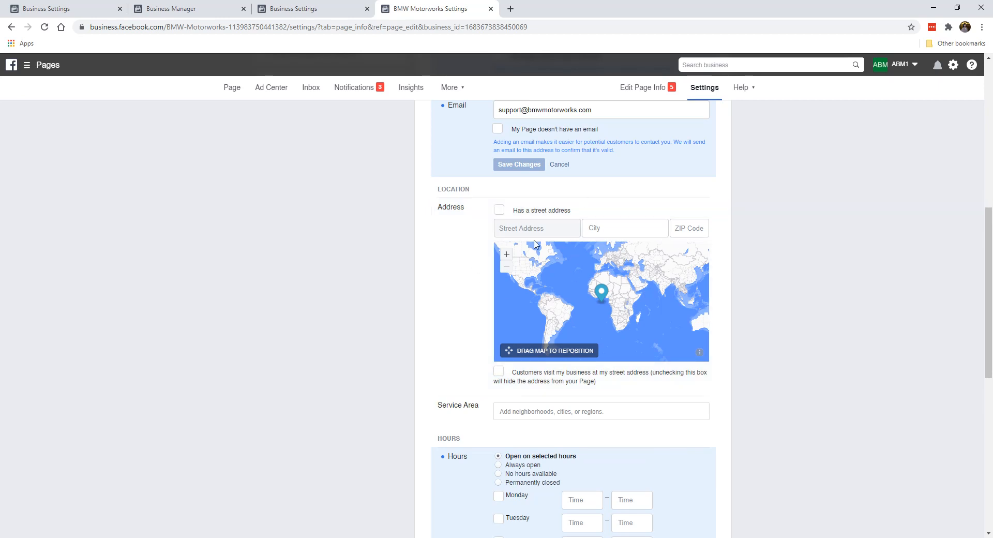
scroll(419, 315, down, 1)
scroll(493, 203, down, 2)
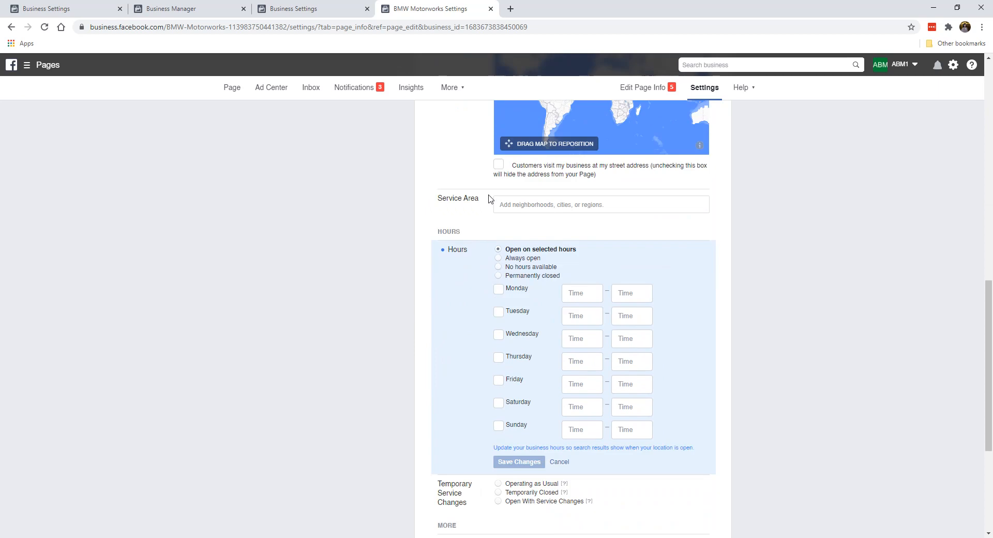
- Open the service area editor and close it without changes
click(530, 206)
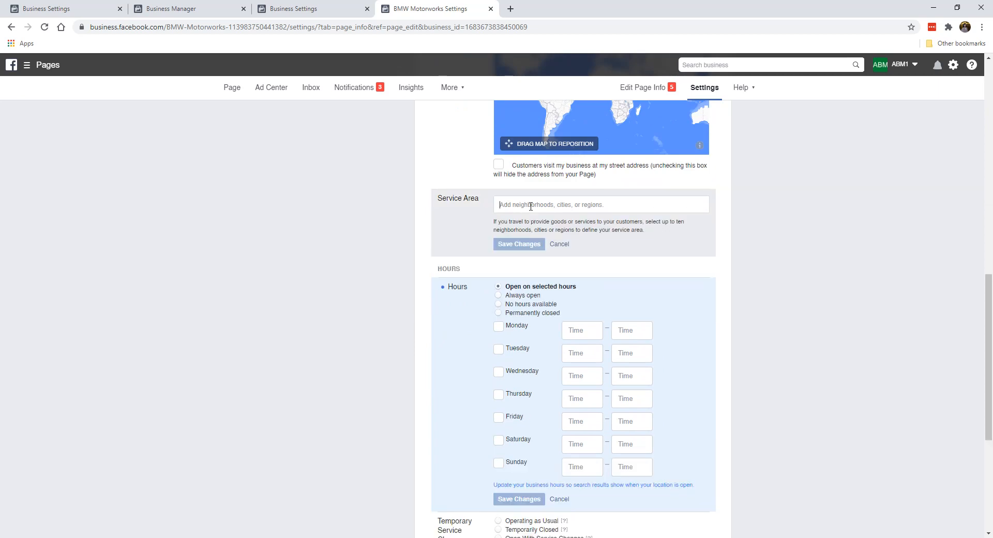
click(558, 244)
scroll(480, 230, down, 1)
scroll(464, 215, down, 1)
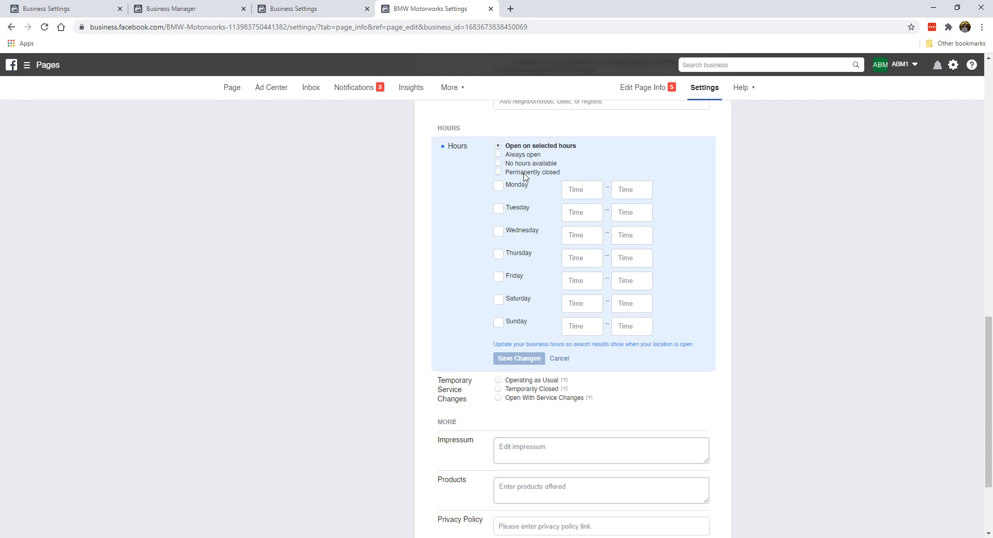
- Set the Page's business hours to Always open and save
click(531, 155)
click(518, 239)
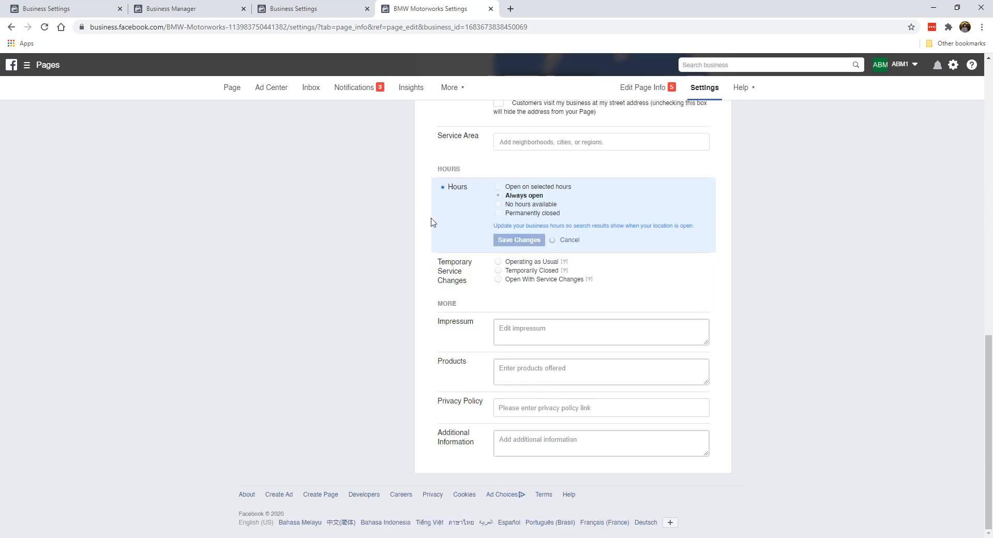
click(504, 213)
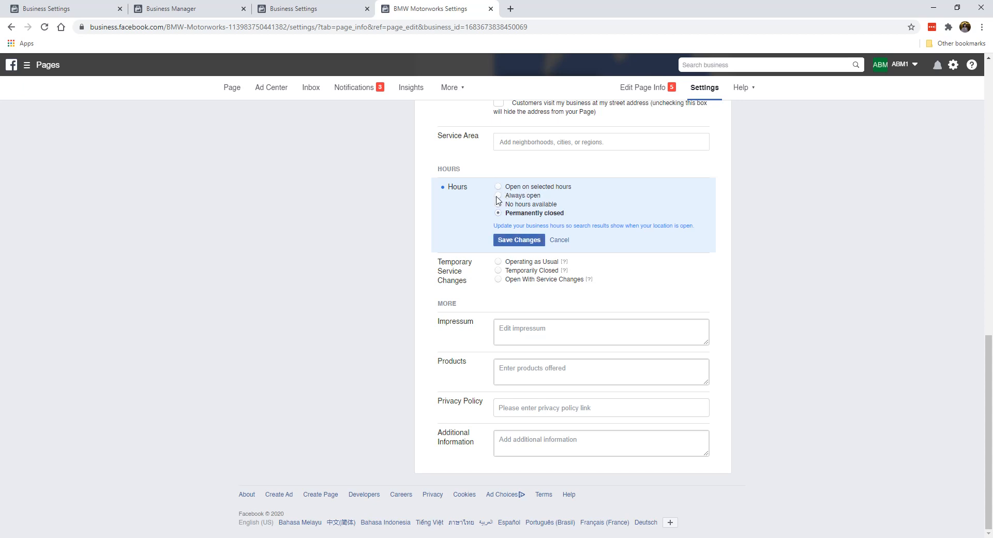
click(498, 196)
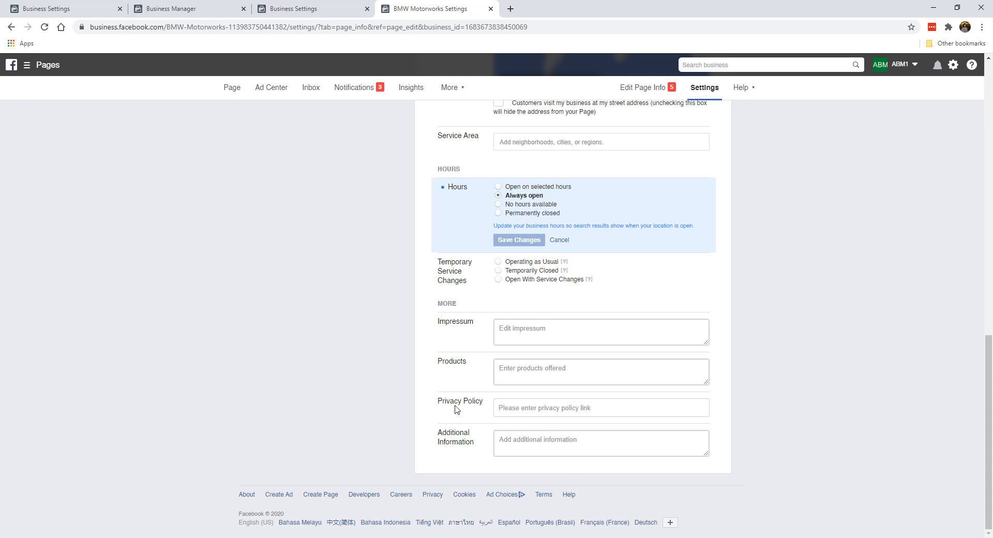
- Open the privacy policy link editor and close it without changes
click(527, 408)
click(453, 402)
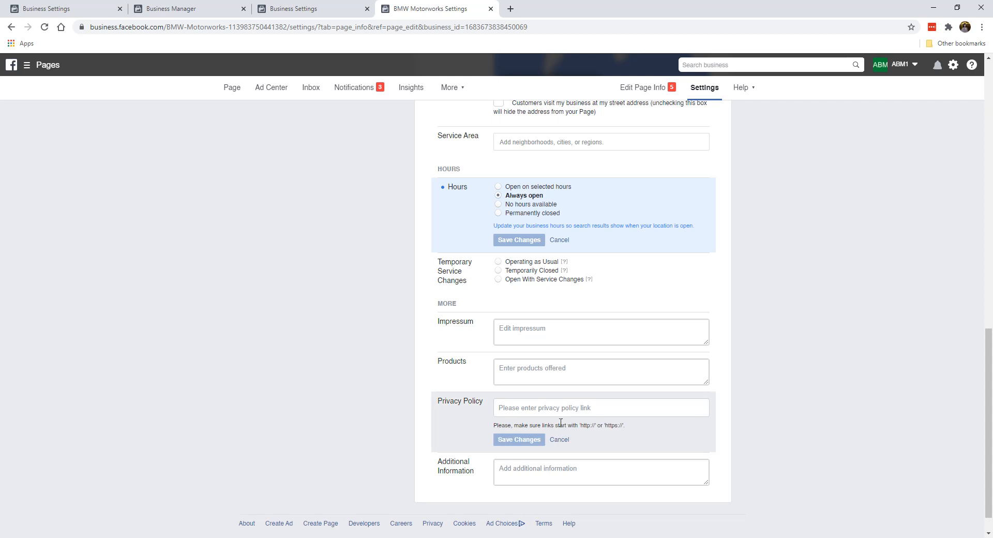
click(560, 439)
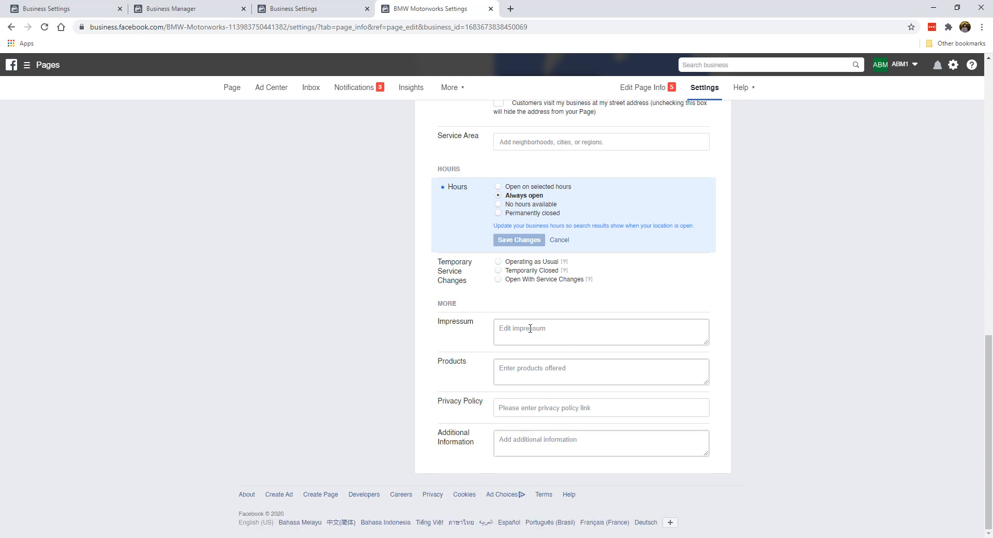
scroll(554, 341, up, 15)
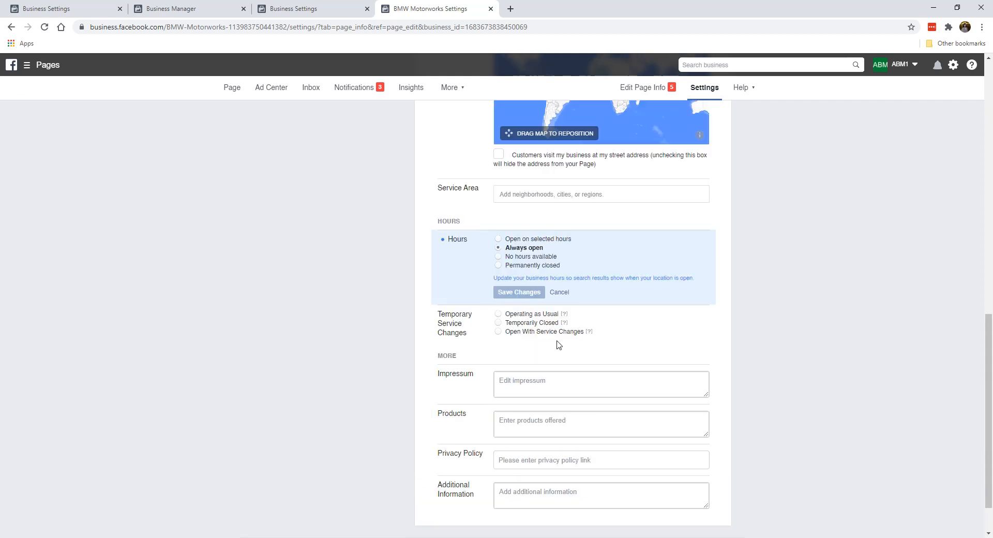
- Open Messaging in the Settings sidebar and review the Return-key sending and greeting options
click(306, 162)
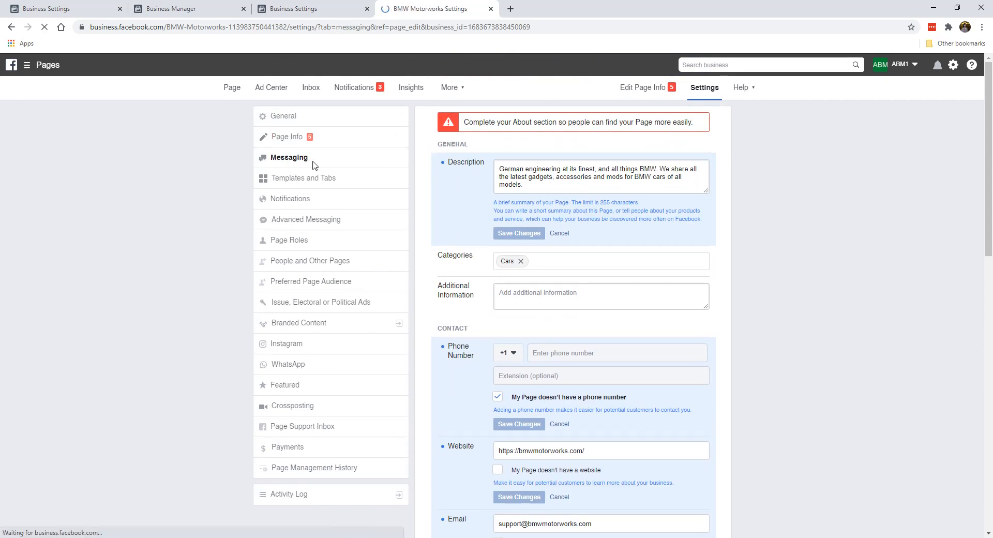
scroll(572, 299, down, 6)
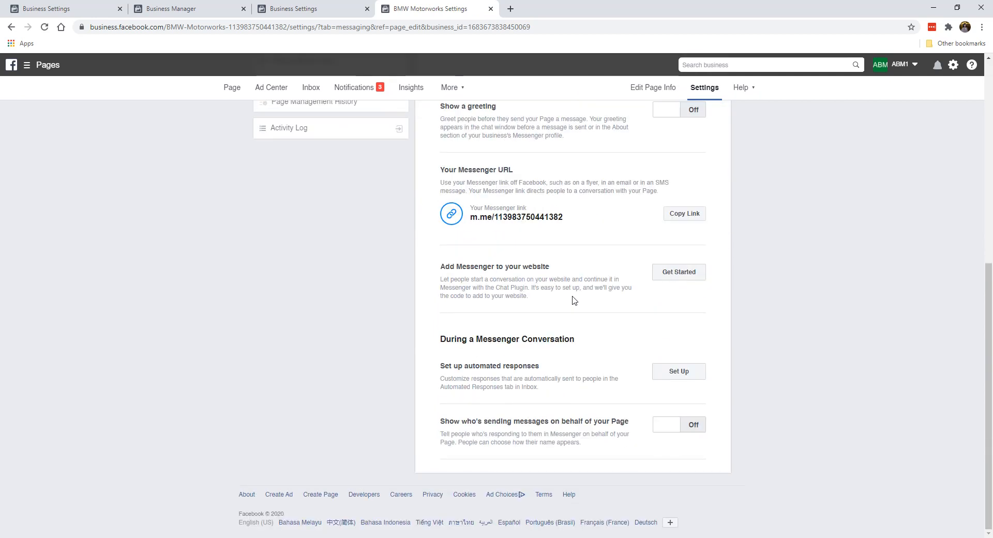
scroll(573, 300, up, 6)
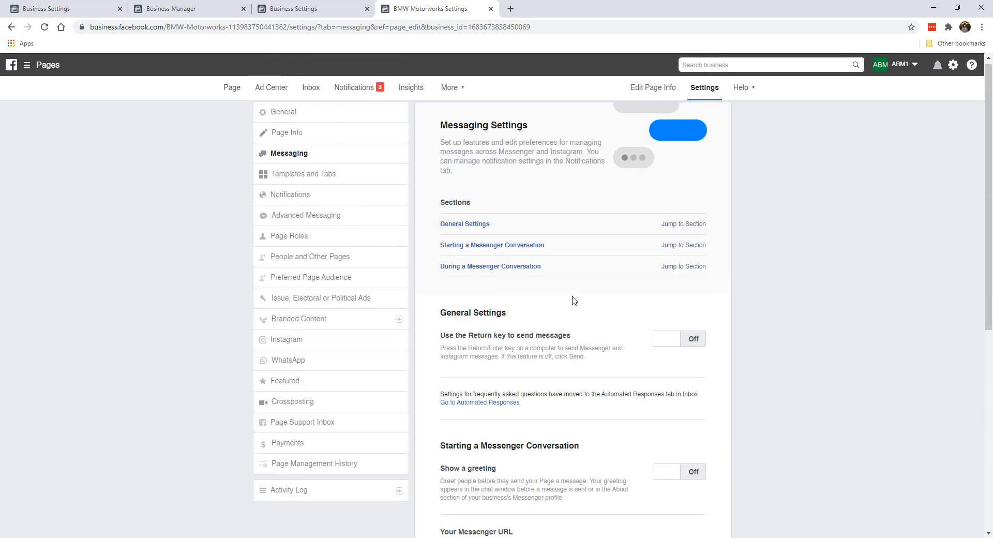
scroll(572, 300, down, 6)
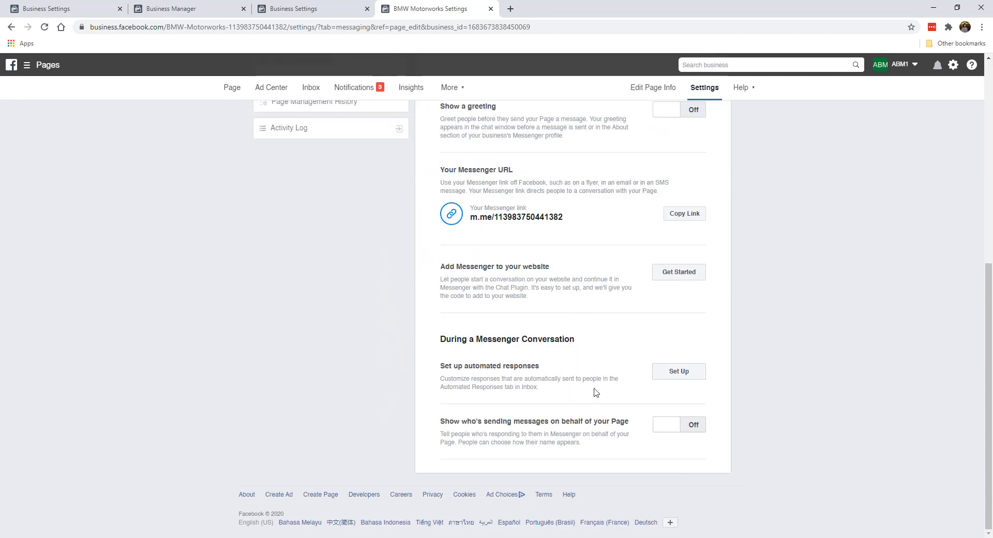
scroll(556, 341, up, 7)
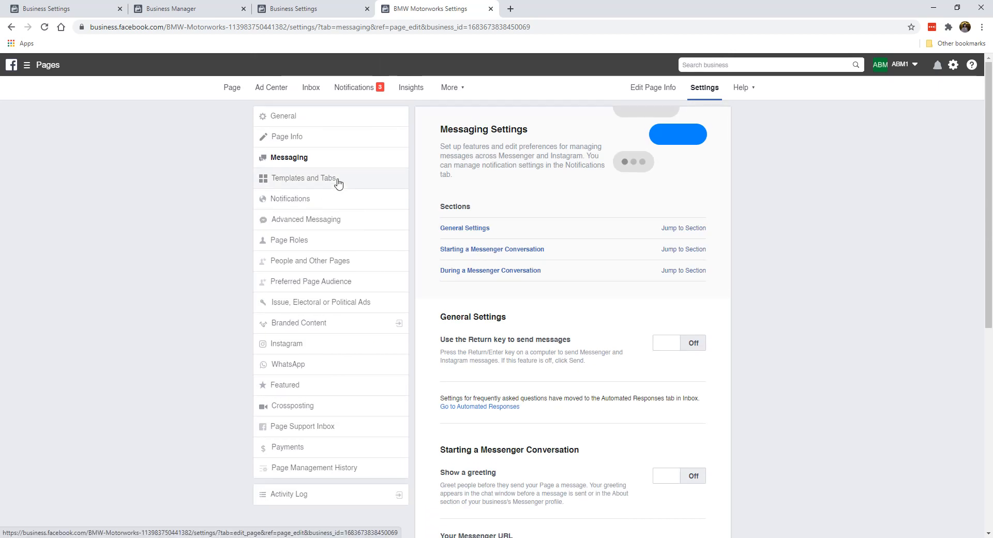
scroll(571, 315, down, 7)
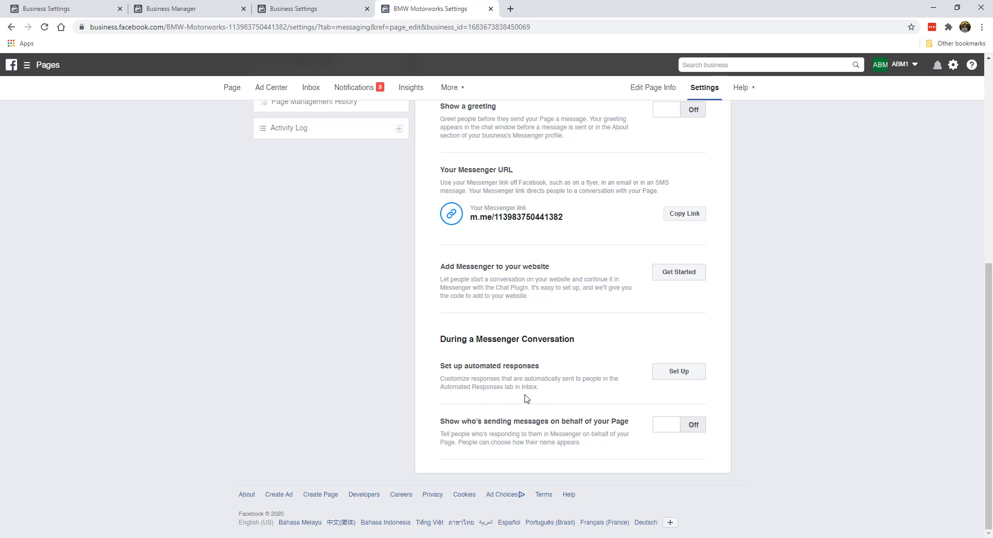
scroll(525, 396, up, 7)
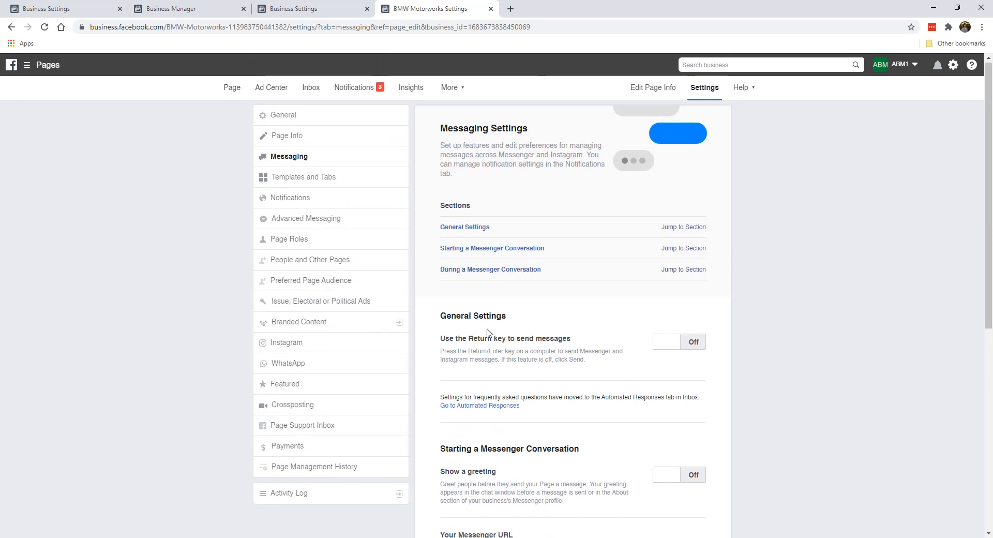
- Open the Page's Templates and Tabs settings and review the Standard template and listed tabs
click(348, 184)
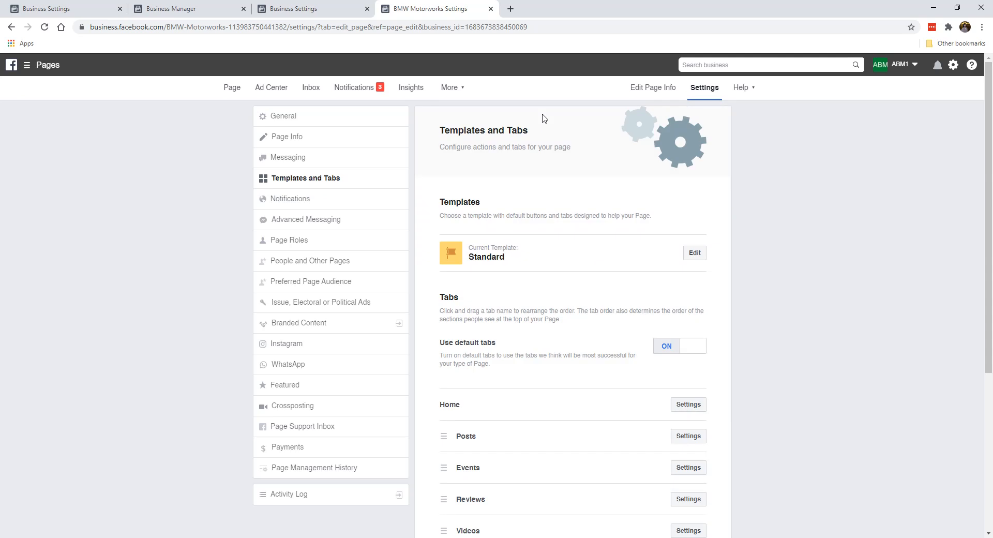
scroll(594, 309, down, 1)
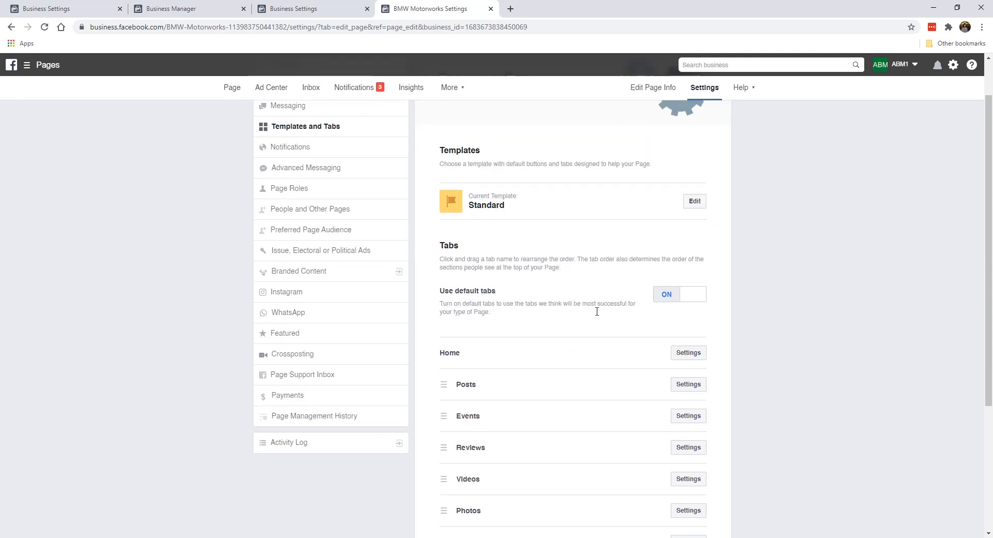
scroll(592, 307, up, 1)
scroll(555, 263, down, 2)
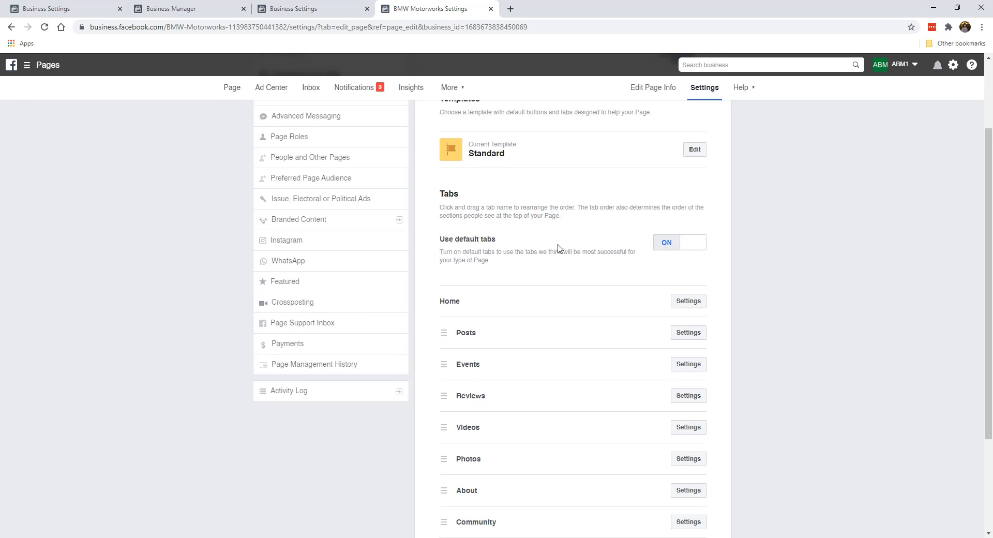
scroll(533, 284, down, 2)
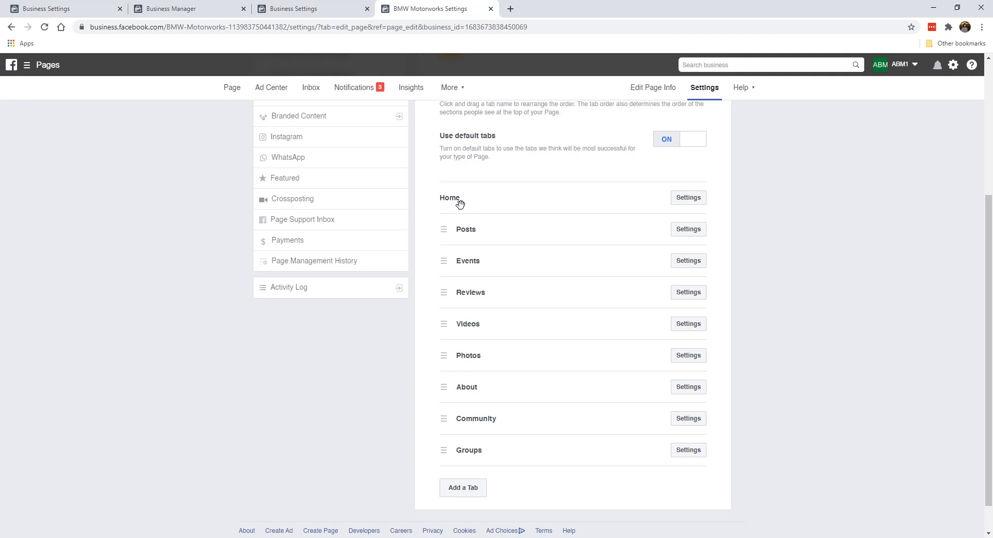
scroll(511, 346, up, 2)
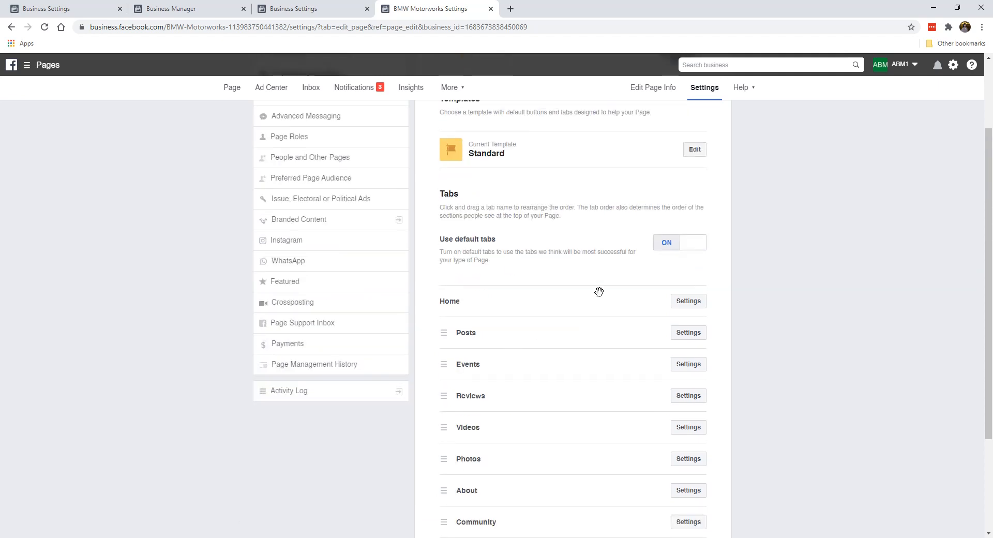
- Turn off Use default tabs, then hide the Events tab and save
click(670, 245)
scroll(523, 266, down, 2)
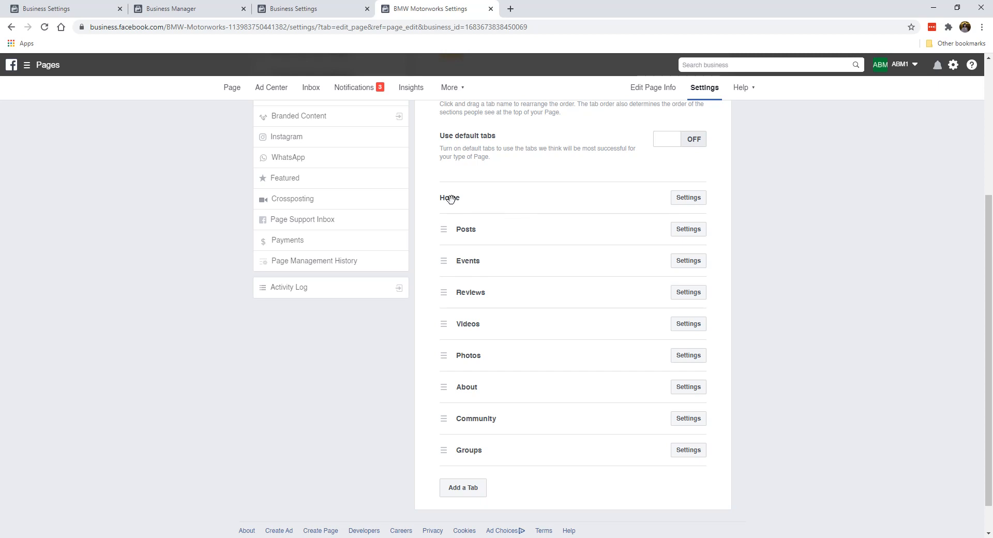
click(688, 229)
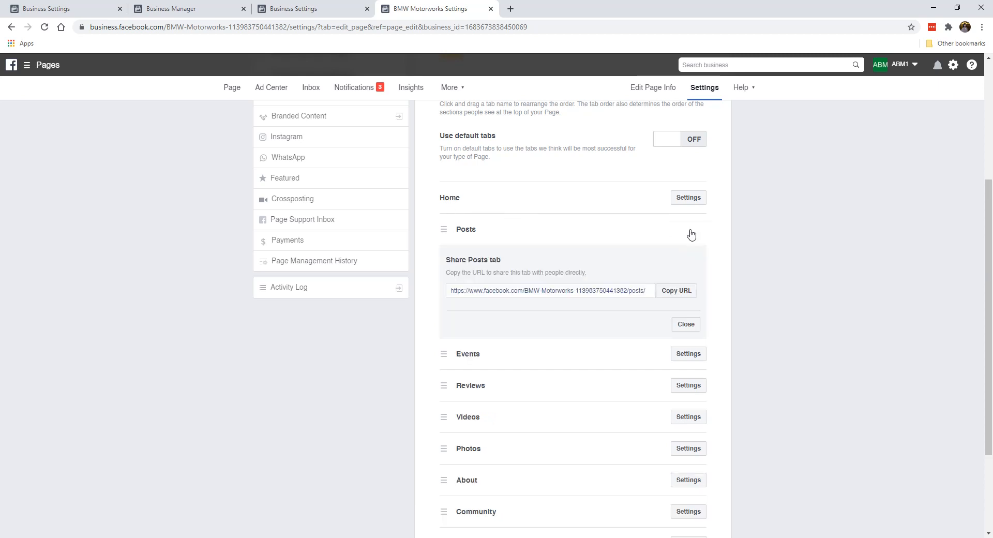
click(686, 324)
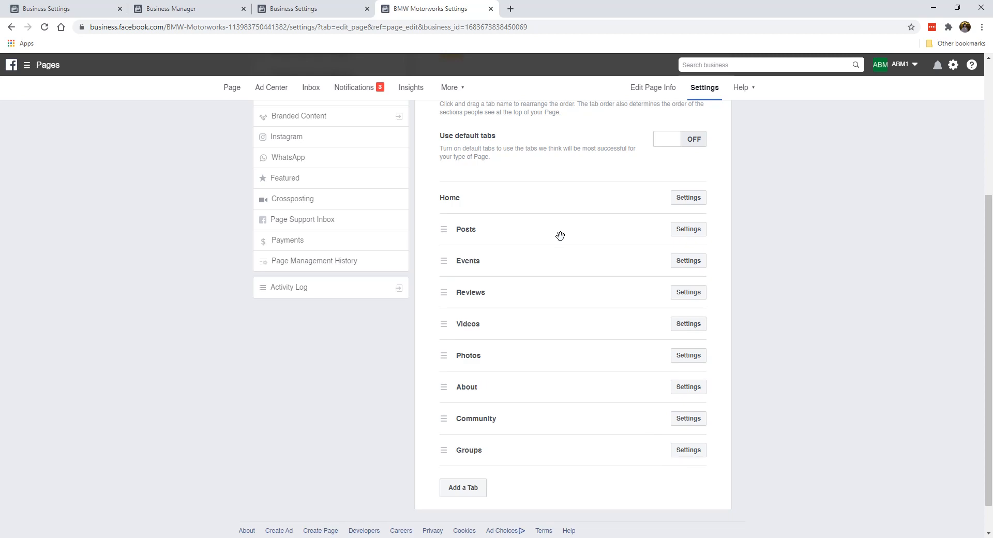
click(695, 263)
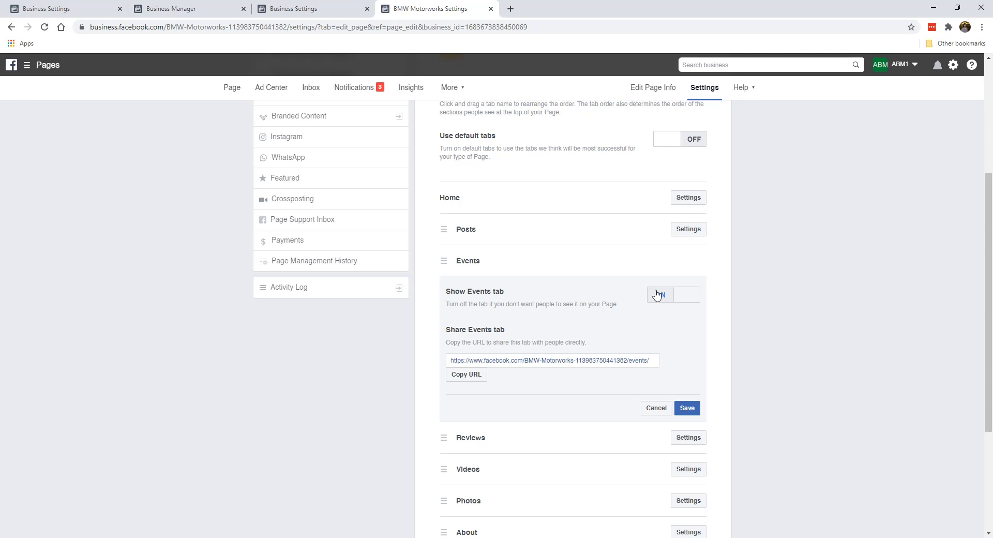
click(657, 294)
click(687, 408)
- Turn off Show Groups tab and save, leaving Videos and Community unchanged
click(679, 295)
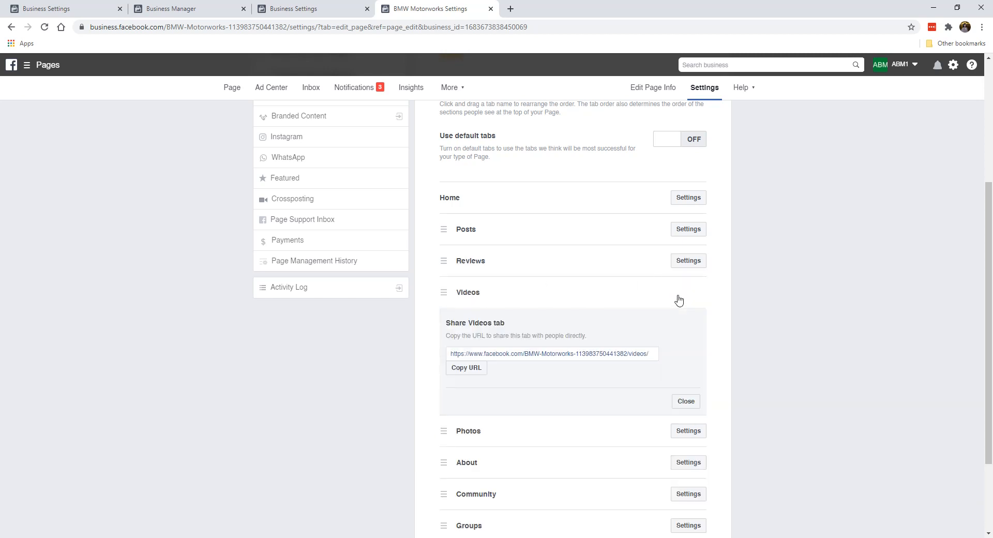
click(681, 402)
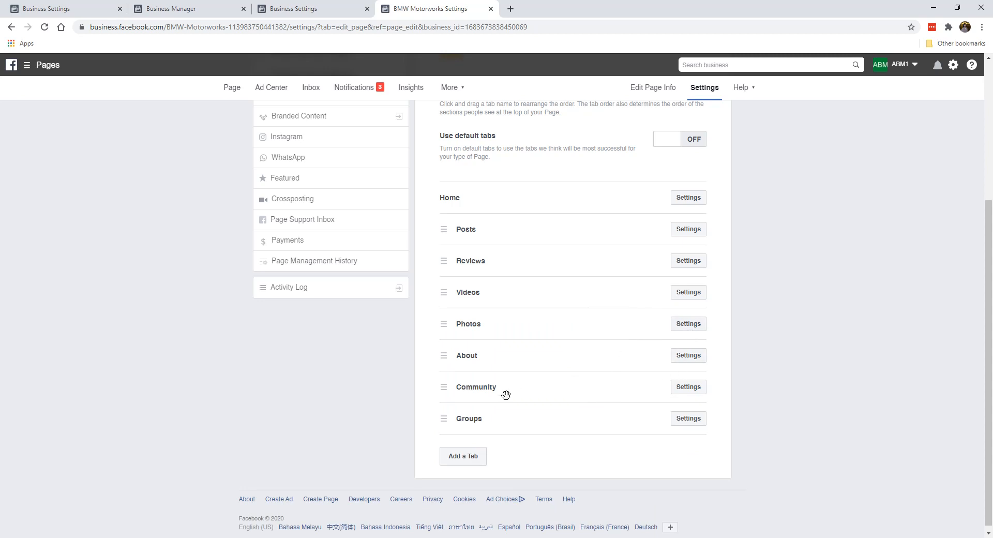
click(690, 388)
scroll(685, 408, down, 2)
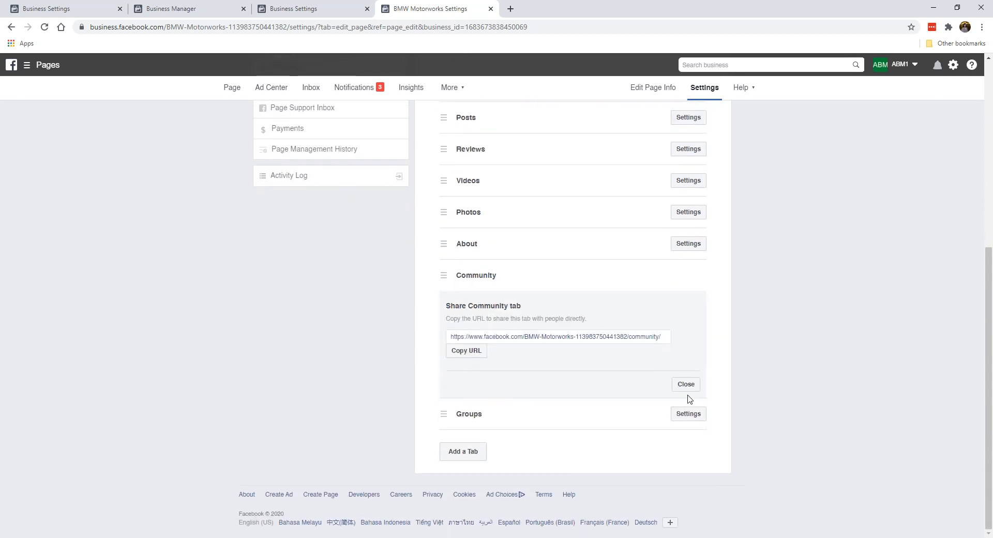
click(686, 383)
click(679, 414)
scroll(672, 412, down, 2)
click(660, 353)
click(686, 457)
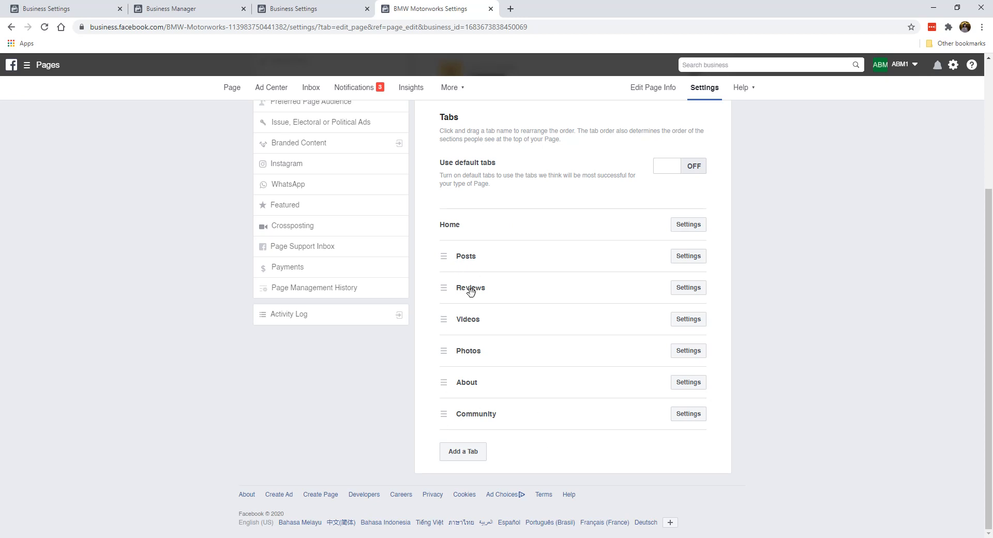
- Drag the tabs into the order Home, About, Posts, Photos, Videos, Community, with Reviews last
mouse_move(448, 257)
mouse_down()
mouse_move(446, 268)
mouse_move(445, 256)
mouse_up()
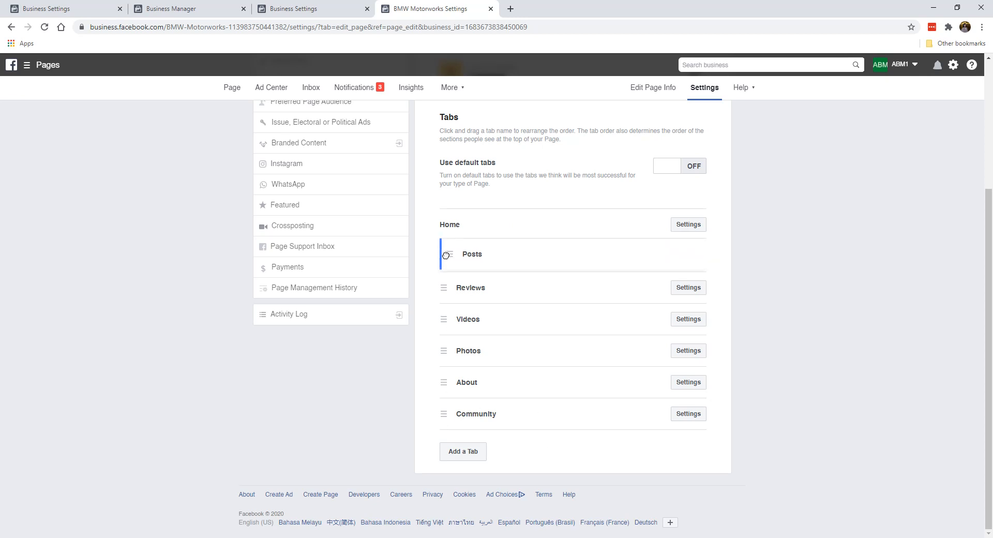
drag(445, 385, 444, 253)
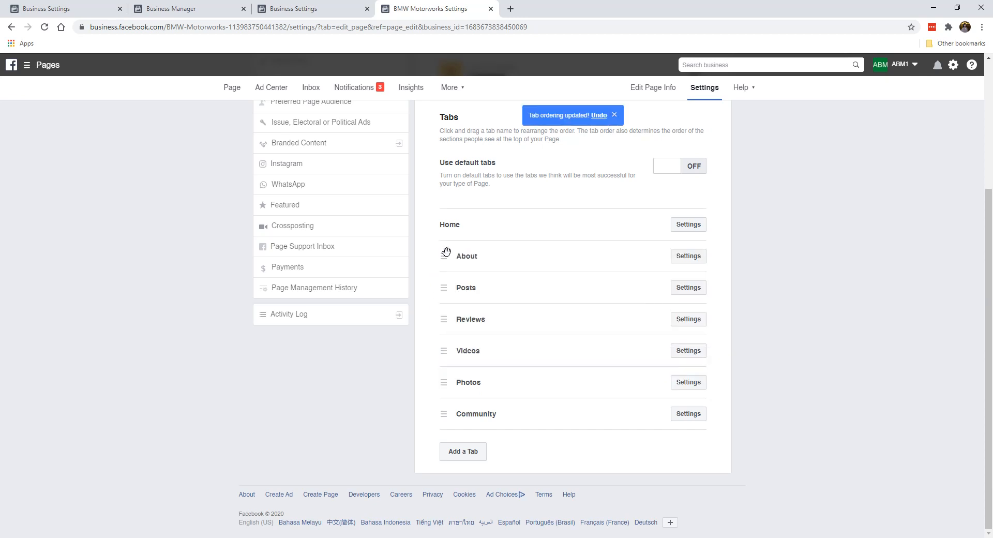
drag(443, 352, 444, 316)
drag(450, 382, 444, 315)
drag(445, 386, 451, 434)
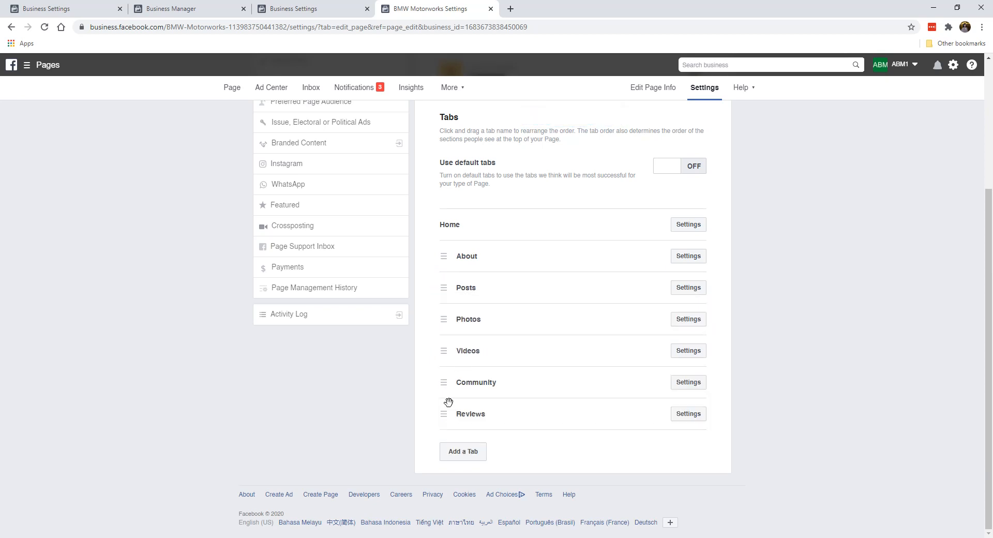
- Turn off Show Reviews tab and save the change
click(694, 420)
scroll(667, 362, down, 3)
scroll(627, 245, up, 2)
scroll(486, 271, down, 2)
click(663, 301)
click(687, 415)
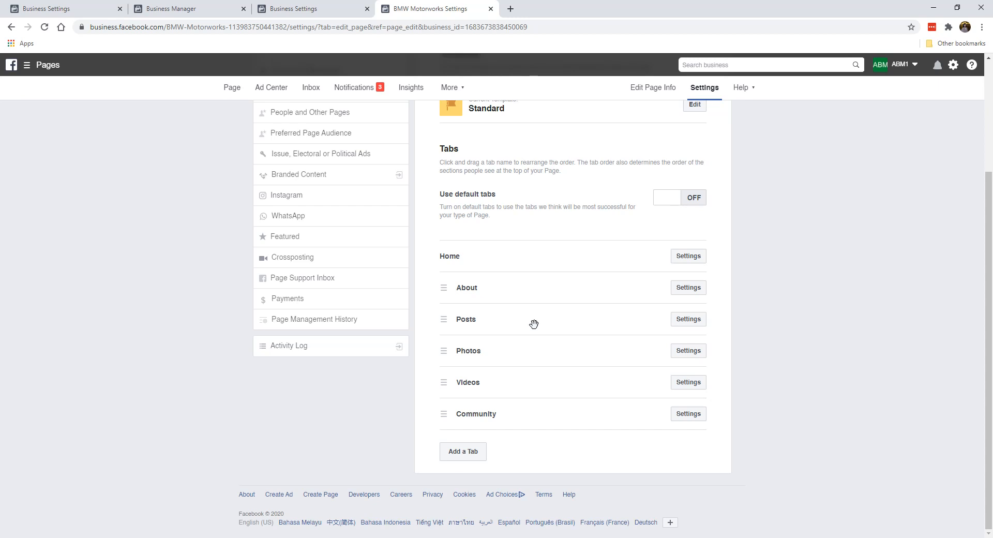
scroll(534, 324, up, 3)
scroll(555, 298, down, 3)
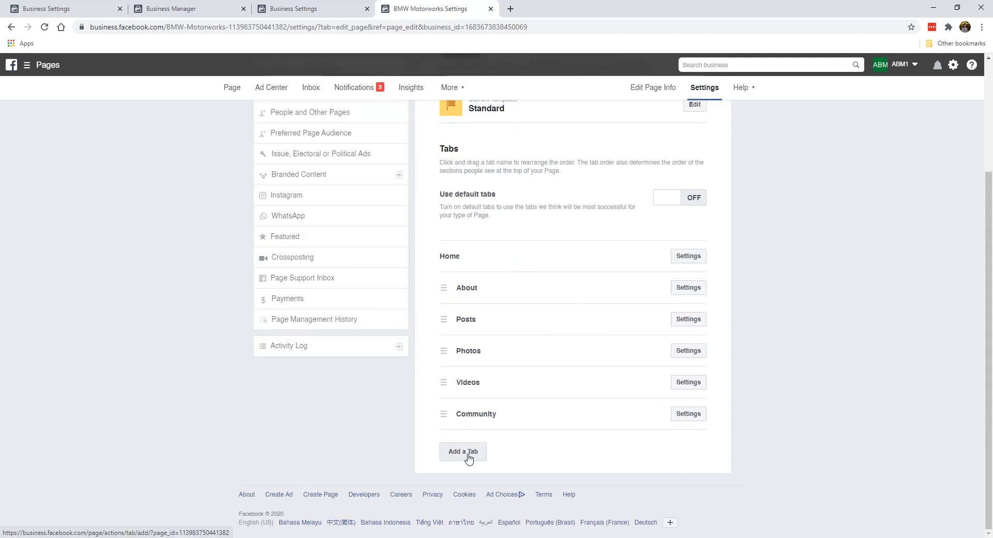
click(469, 458)
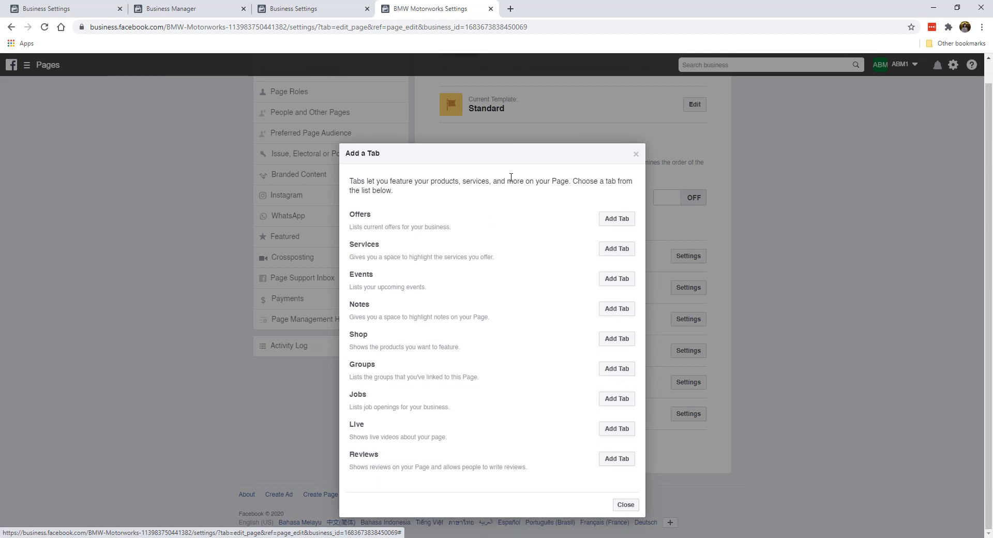
click(636, 154)
scroll(588, 211, up, 3)
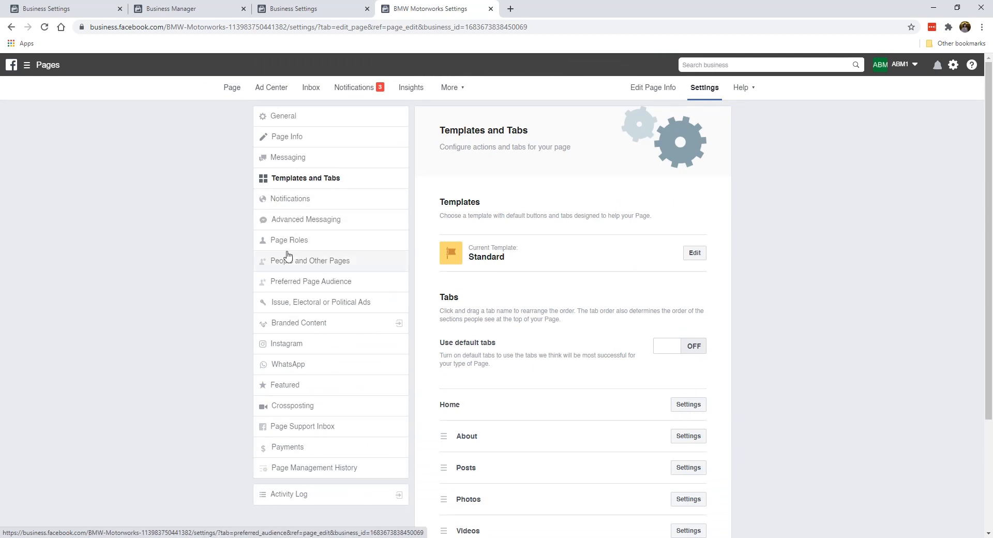
- Start Connect Account in the Instagram settings, then close the login popup without linking an account
click(320, 346)
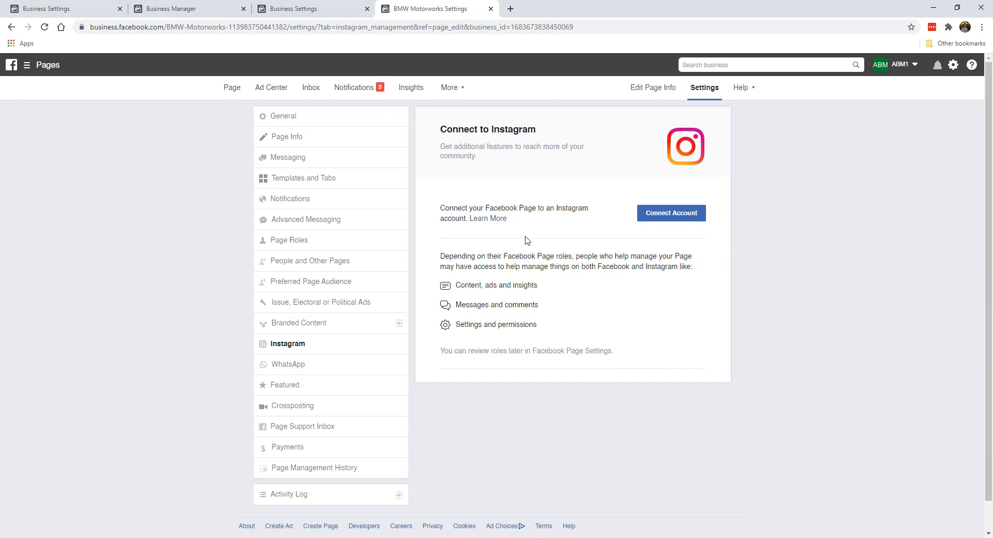
click(682, 216)
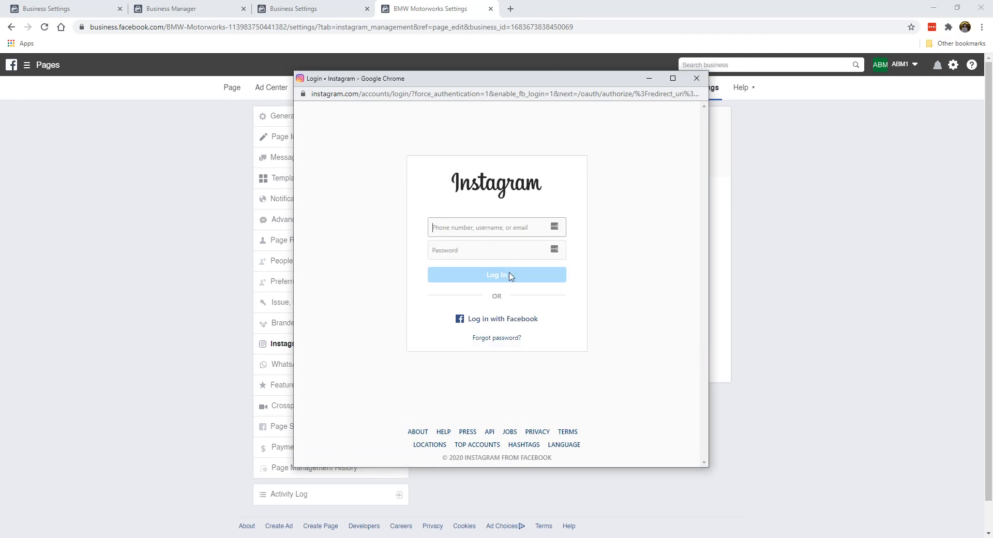
click(696, 78)
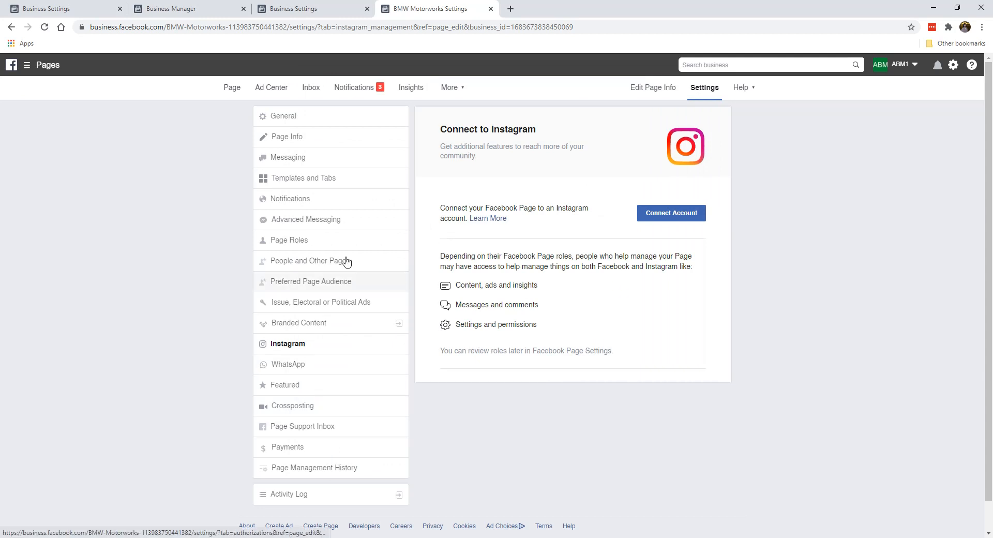
click(232, 88)
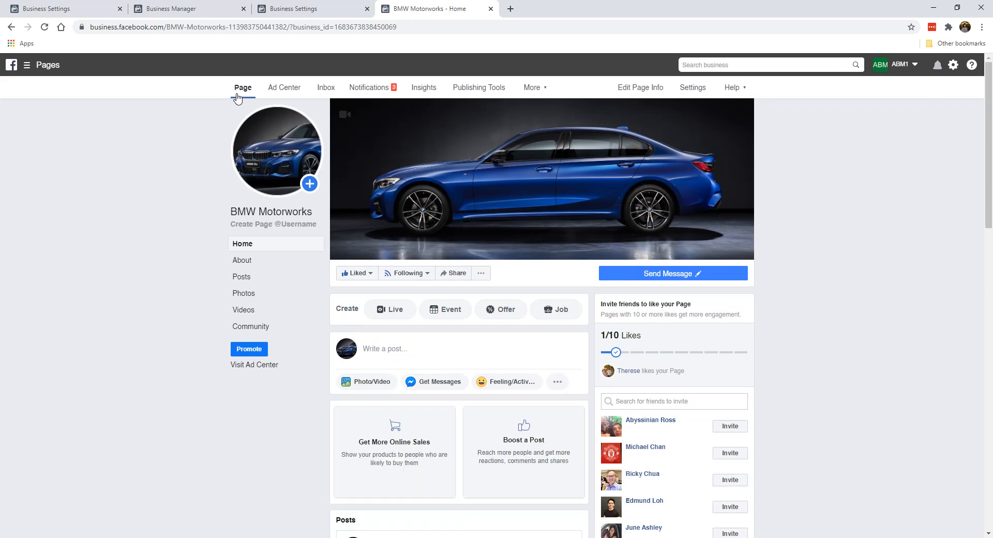
- Scroll through the BMW Motorworks Page feed to view the cover photo and posts
scroll(204, 236, down, 8)
scroll(191, 268, down, 8)
scroll(591, 310, up, 5)
scroll(591, 310, up, 10)
click(453, 295)
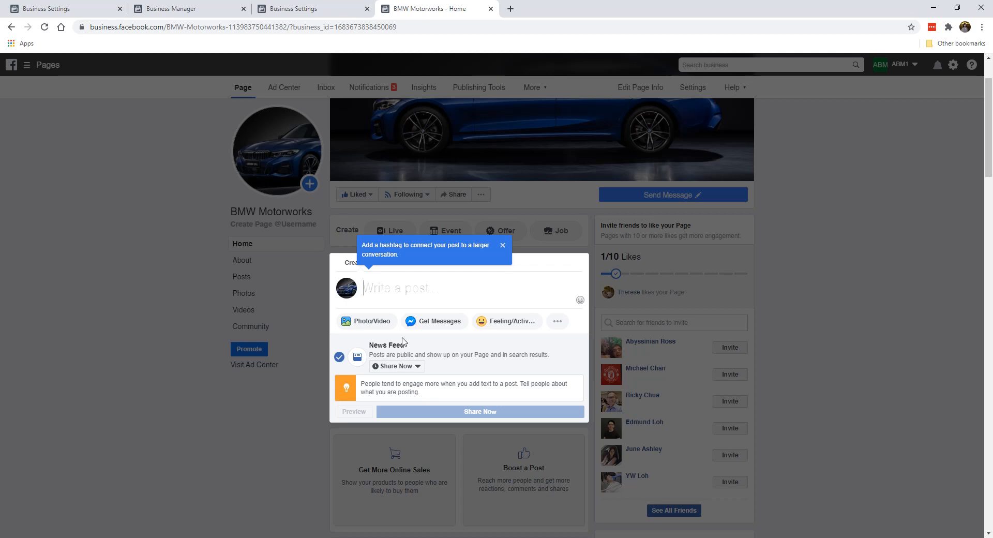
click(421, 366)
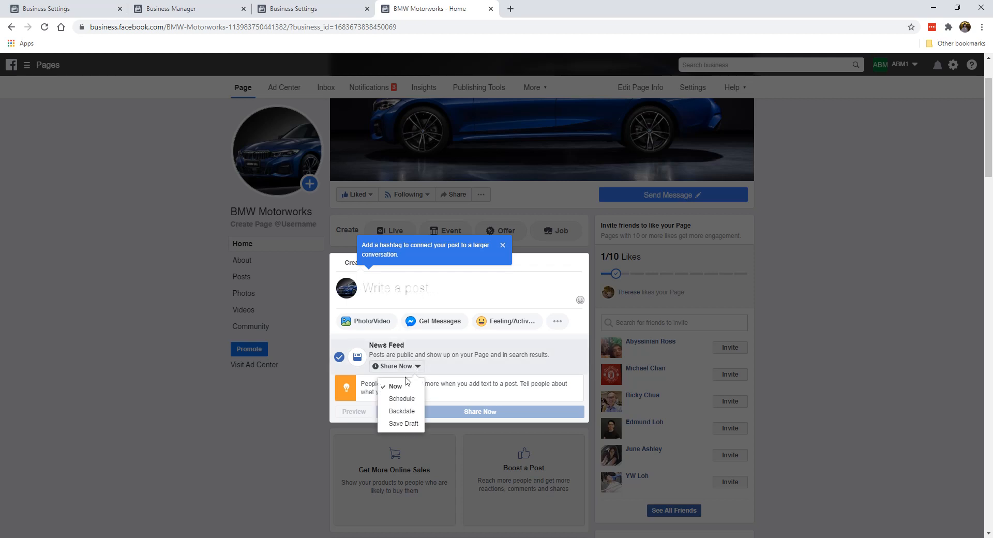
click(401, 400)
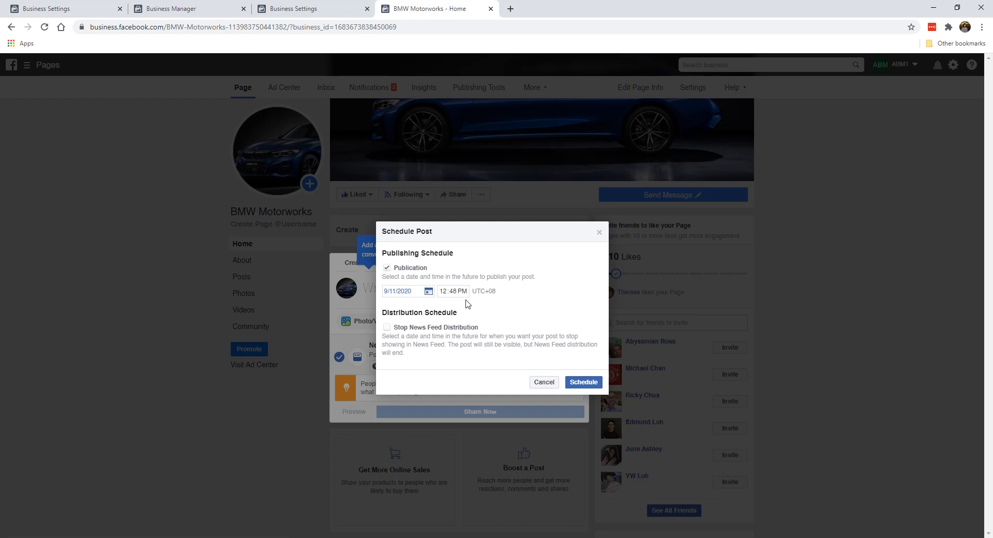
click(600, 232)
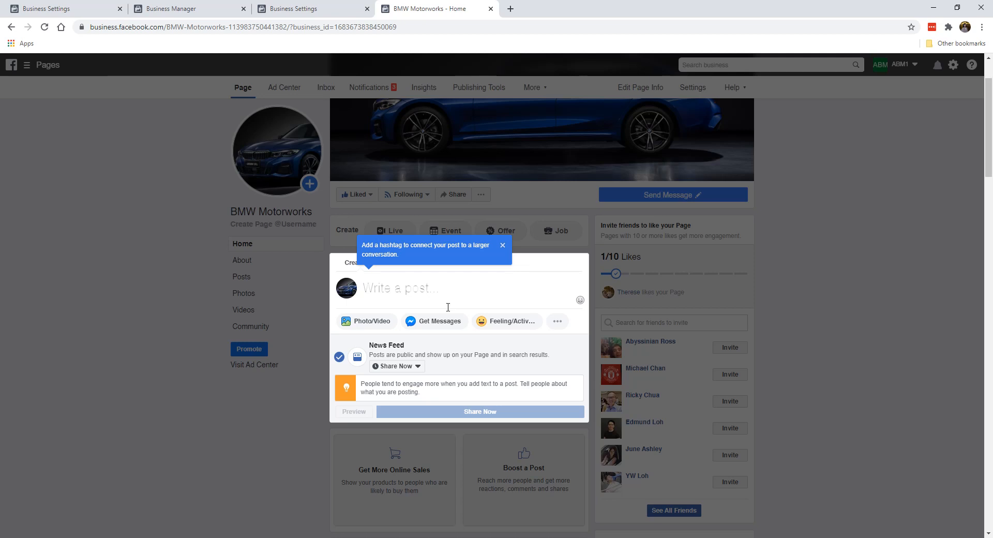
click(169, 337)
scroll(466, 351, down, 7)
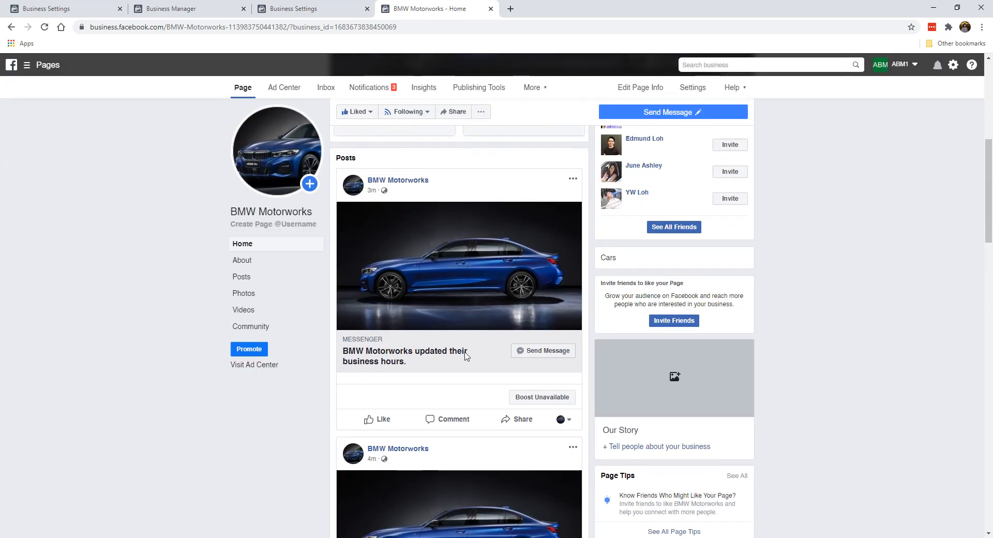
scroll(457, 242, up, 7)
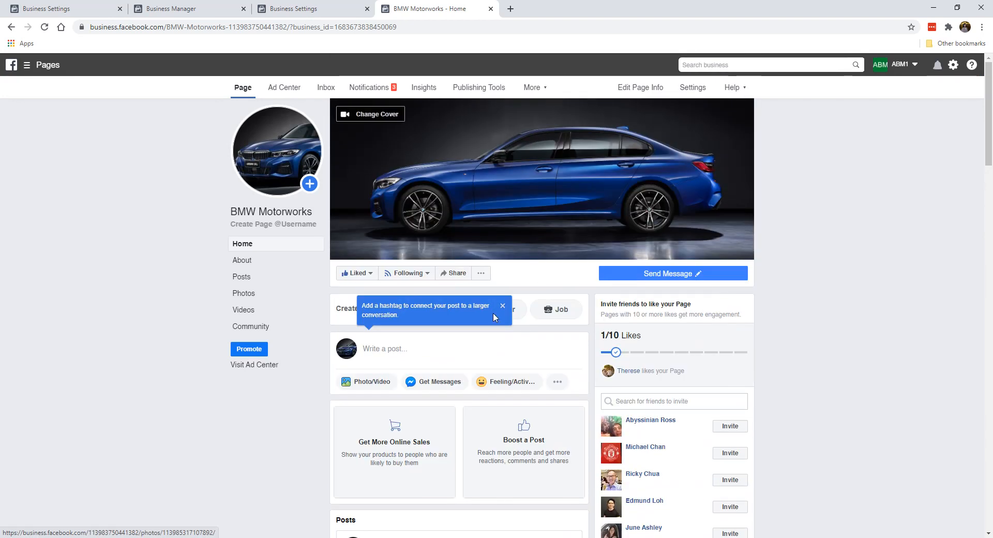
click(503, 306)
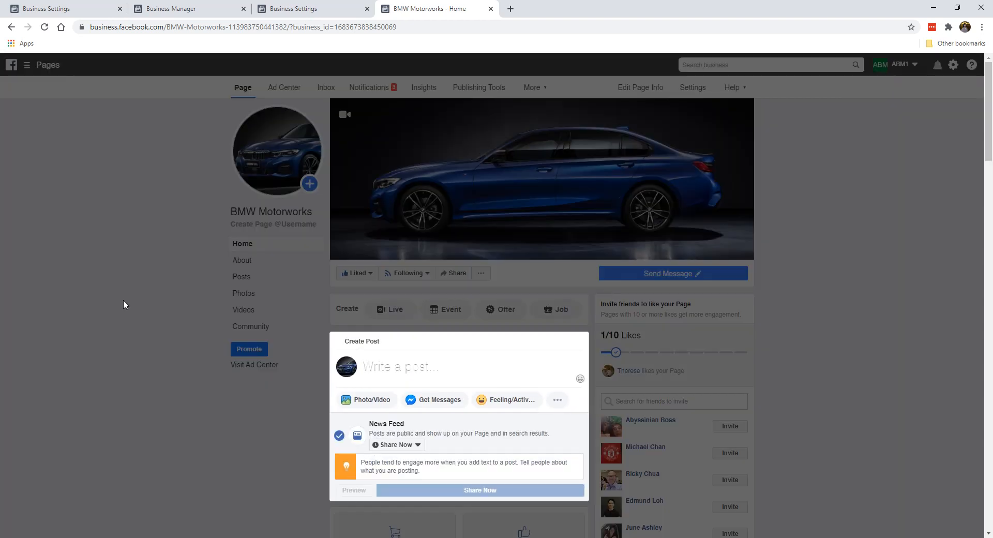
click(123, 300)
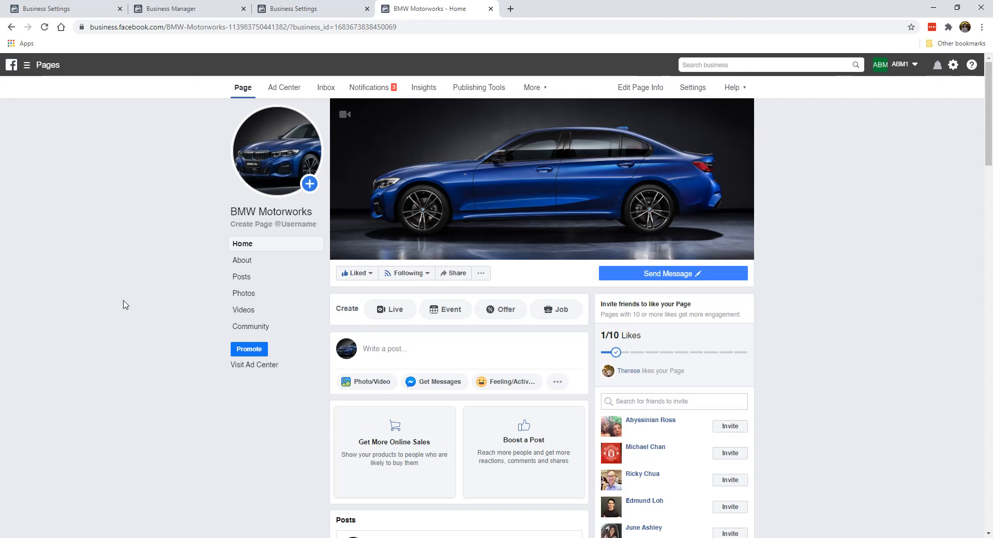